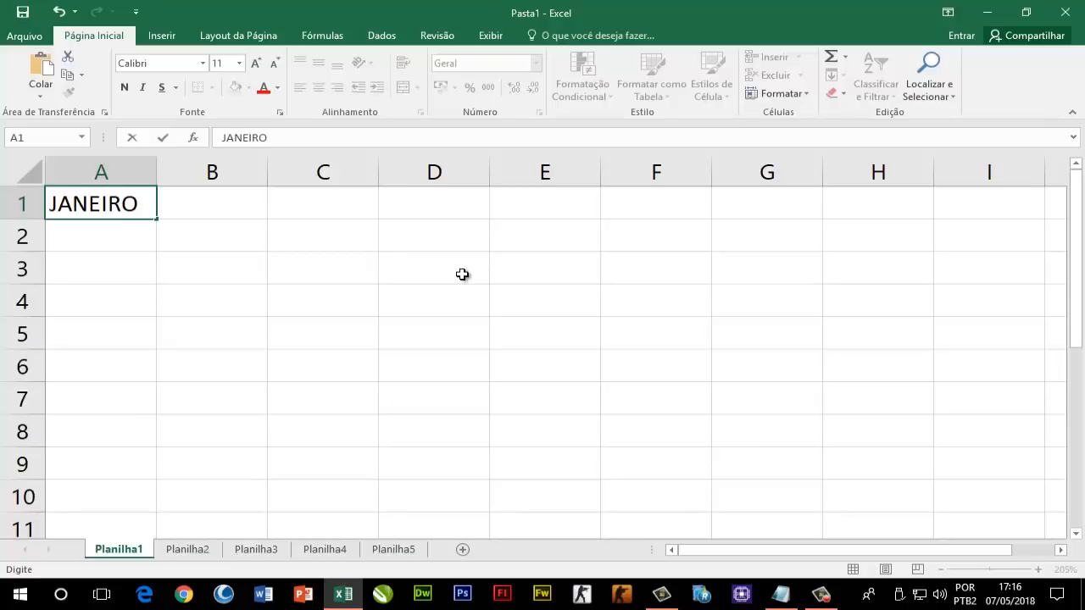
Extend the month series from JANEIRO in A1 through ABRIL in D1, and enter TOTAL as the header in E1
key("Tab")
left_click(75, 211)
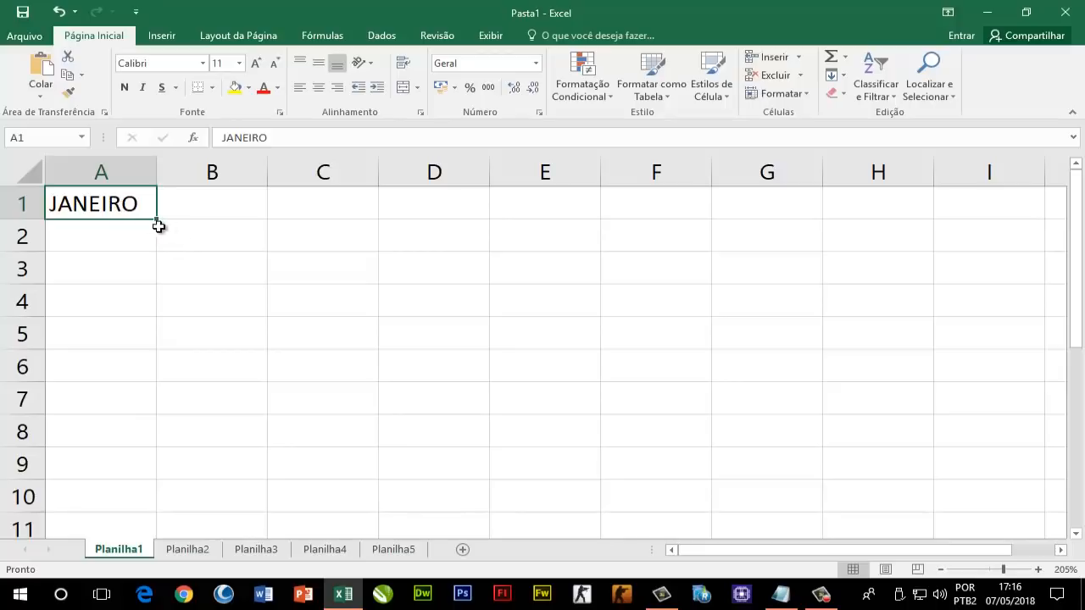
left_click_drag(157, 219, 467, 215)
left_click(542, 210)
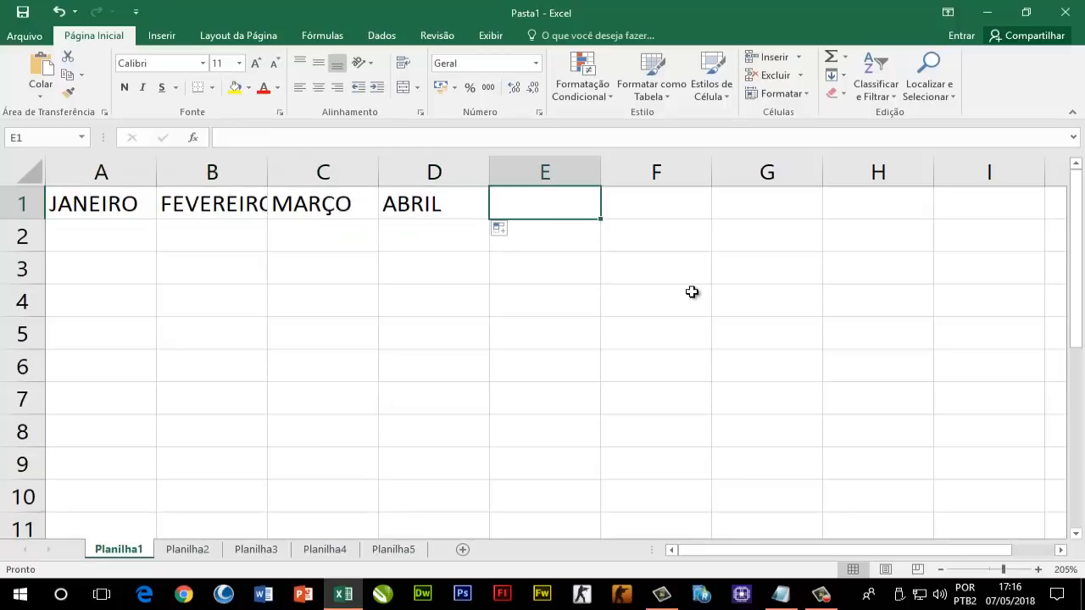
type("TOTAL")
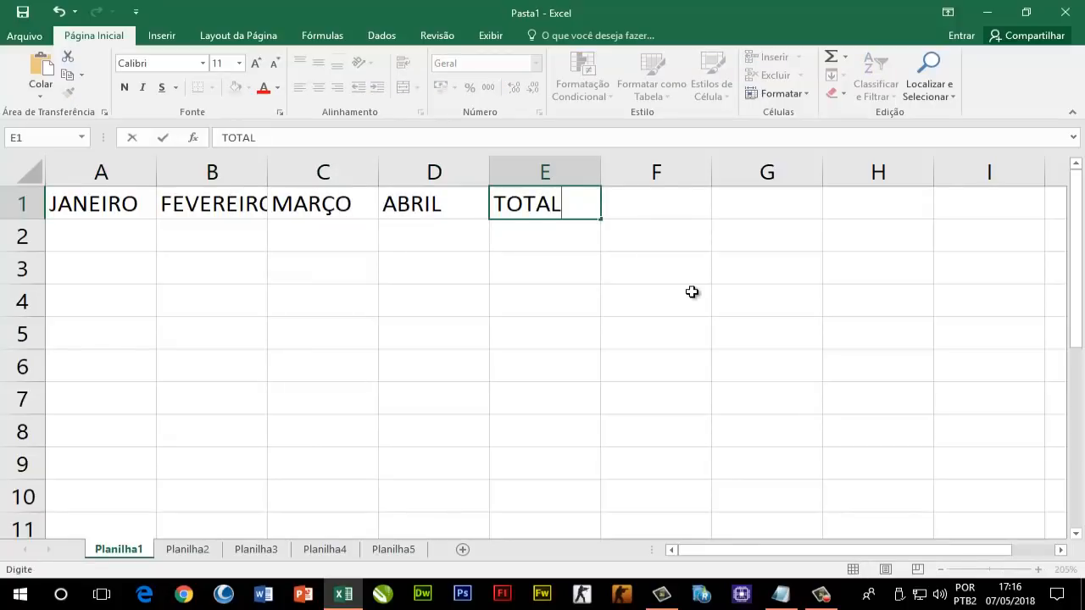
key("Return")
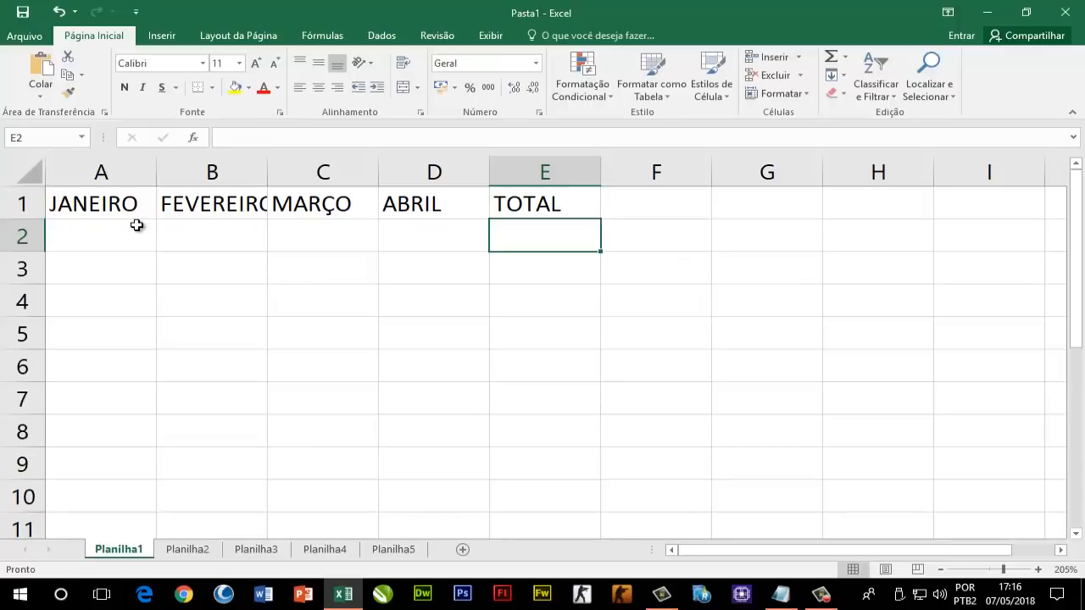
Center the contents of A1:E7 horizontally and apply borders around all its cells
left_click_drag(108, 204, 558, 382)
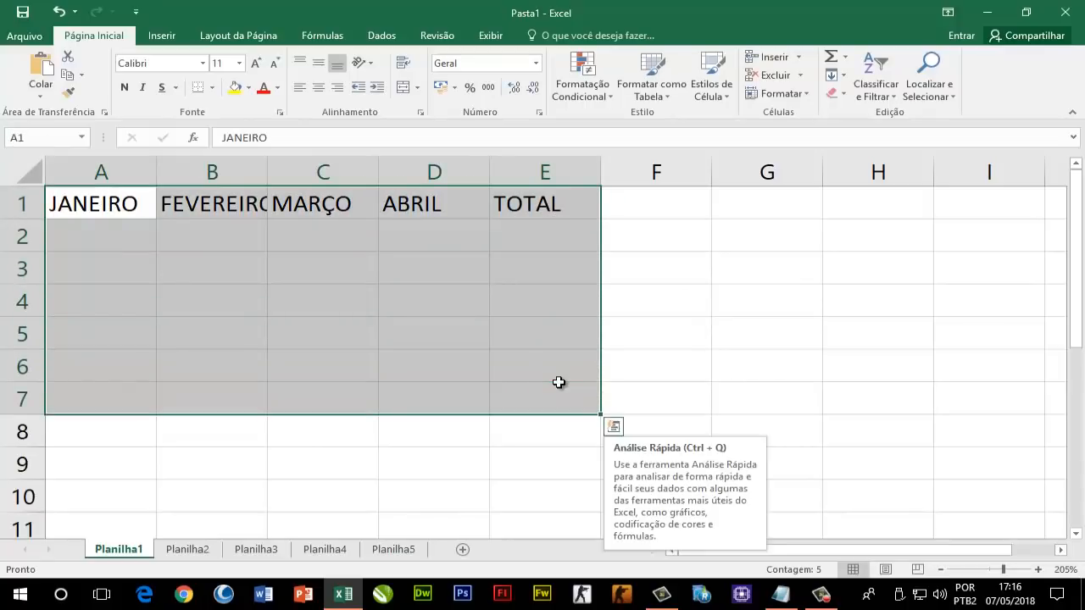
left_click(318, 87)
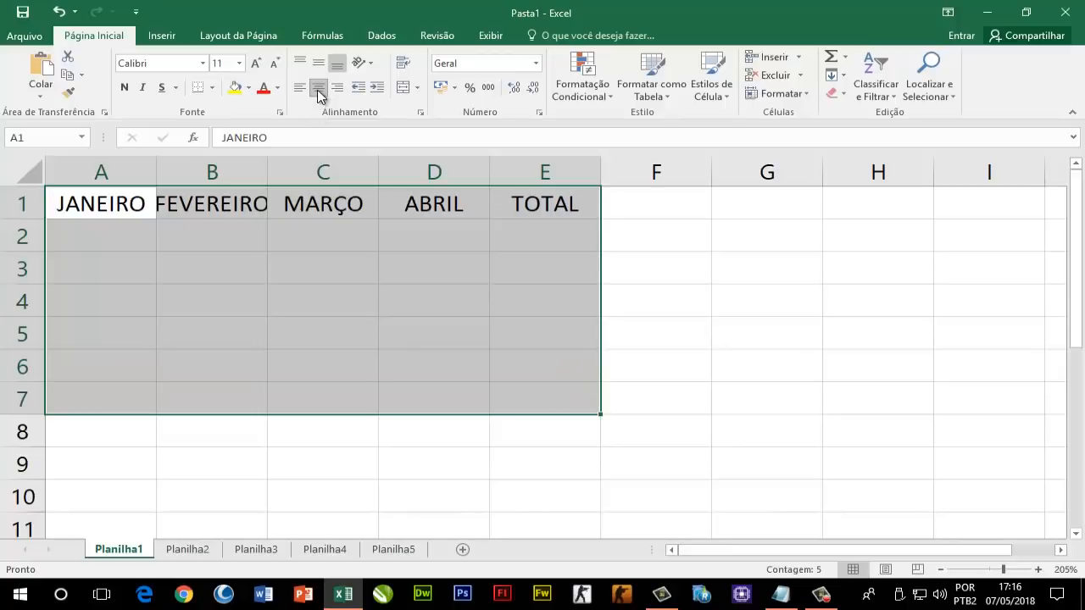
left_click(212, 88)
left_click(229, 218)
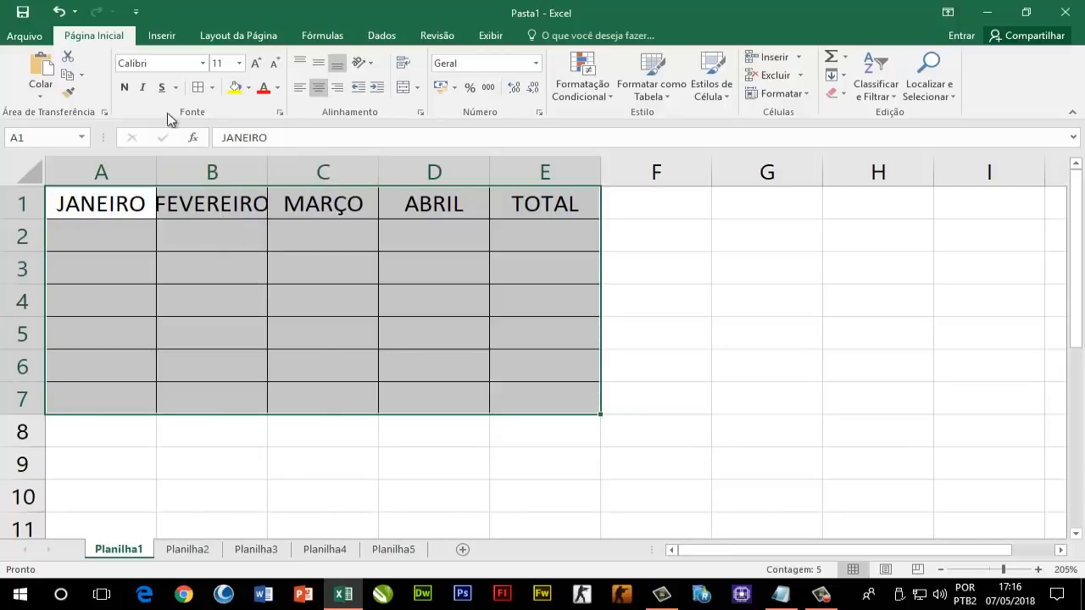
Make the text in the bordered range A1:E7 bold and italic
left_click(125, 87)
left_click(143, 87)
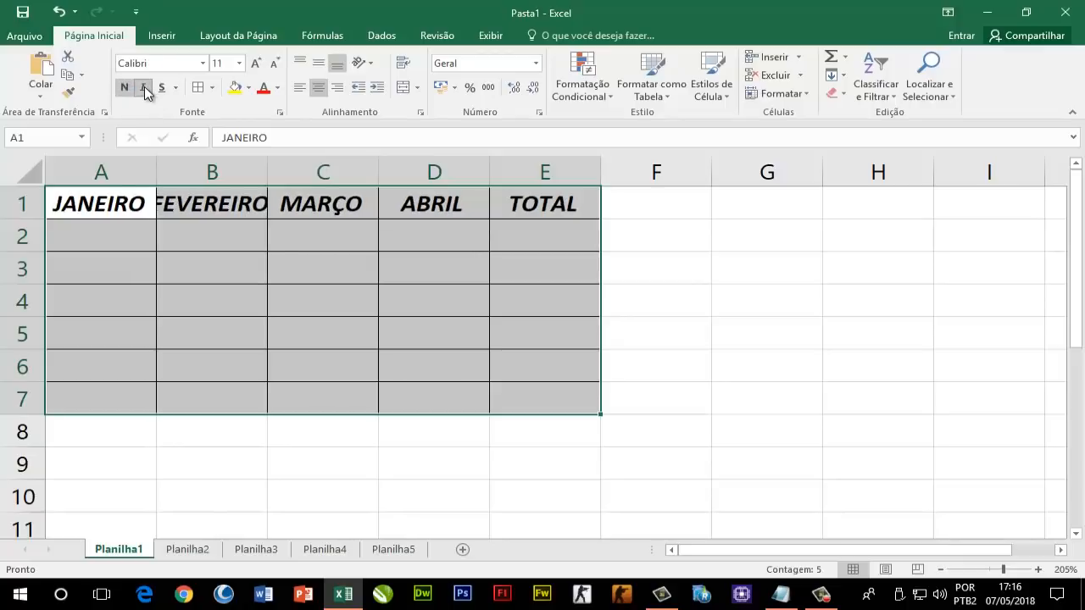
left_click(281, 260)
Widen columns A through E equally so that the FEVEREIRO header fits inside its cell
left_click_drag(101, 169, 559, 172)
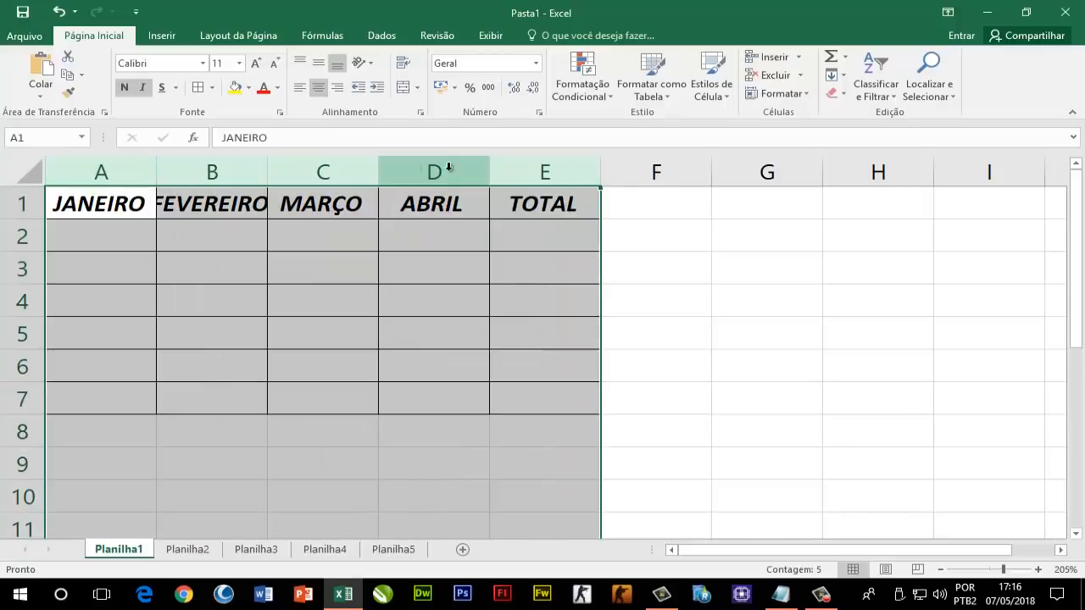
left_click_drag(382, 173, 413, 170)
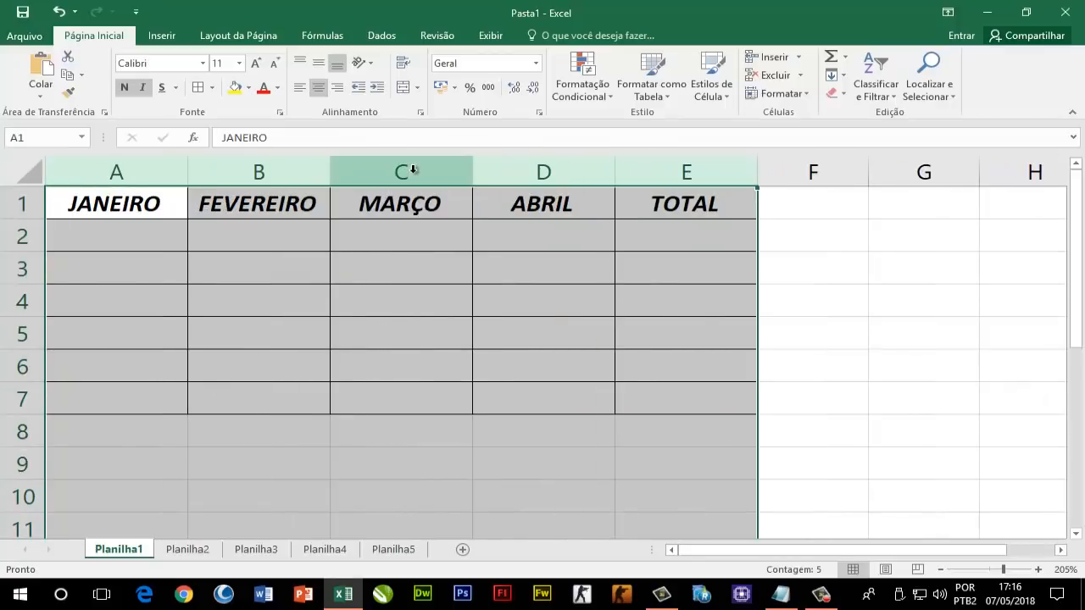
left_click(709, 301)
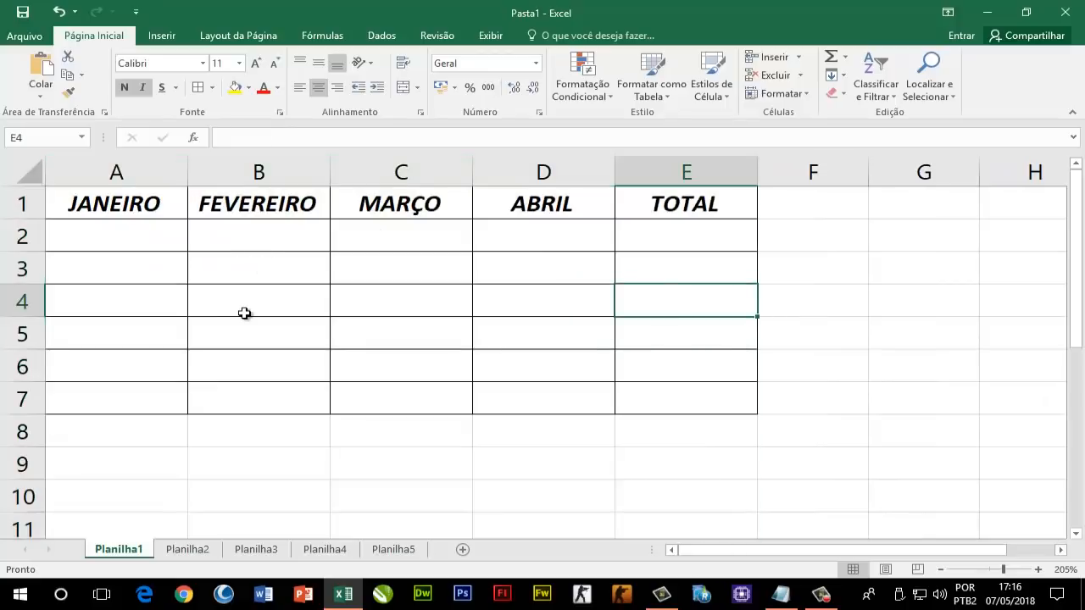
Fill the header cells A1:E1 with yellow
left_click_drag(144, 207, 720, 204)
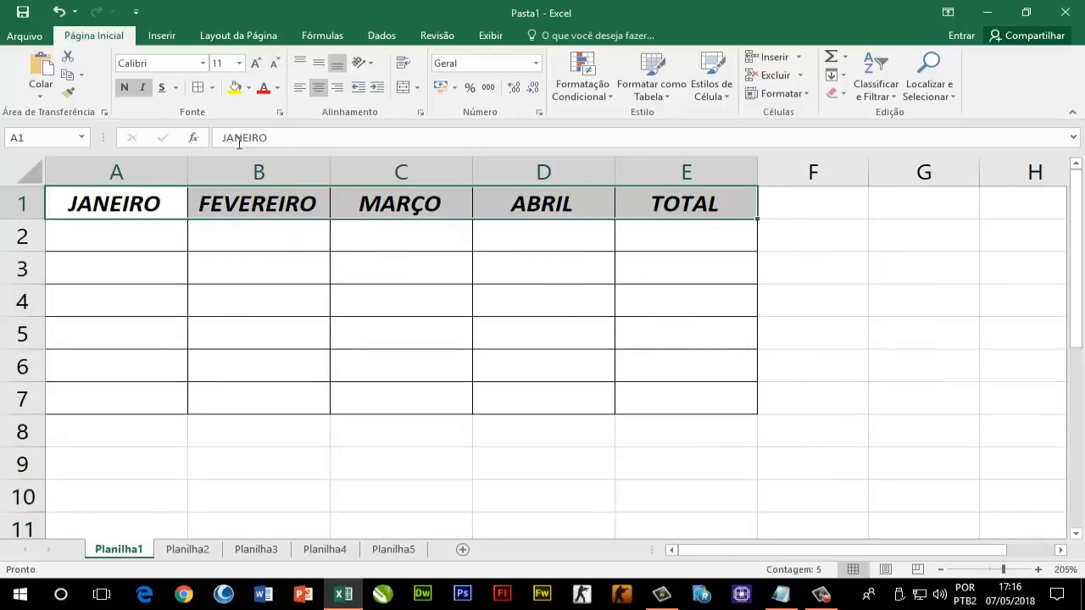
left_click(235, 89)
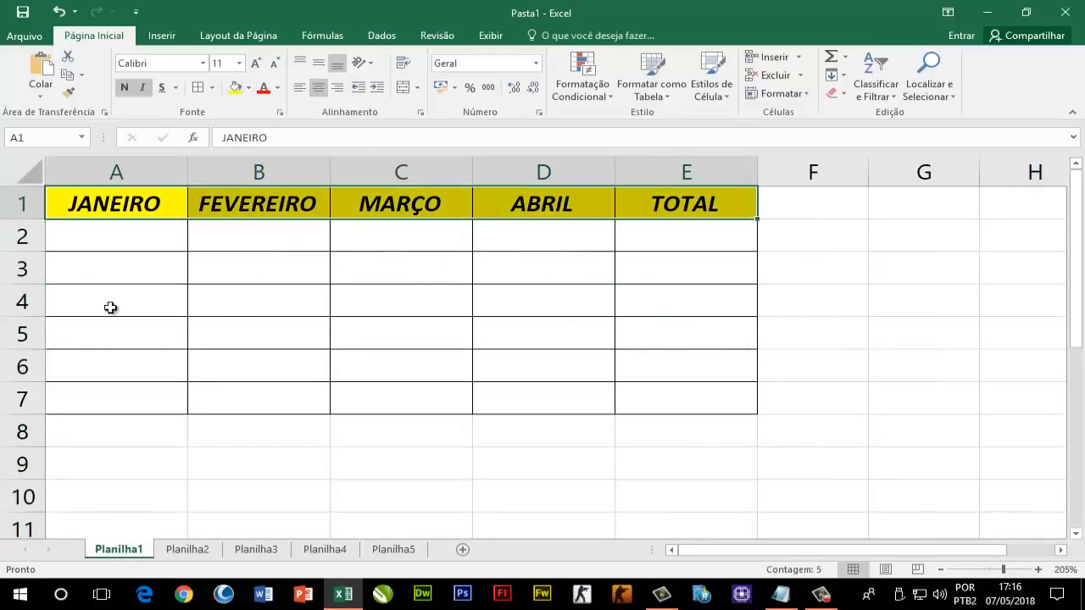
left_click(571, 248)
Enter the JANEIRO values 500, 400, 250, 900, 150 and 360 in cells A2 to A7
left_click(127, 240)
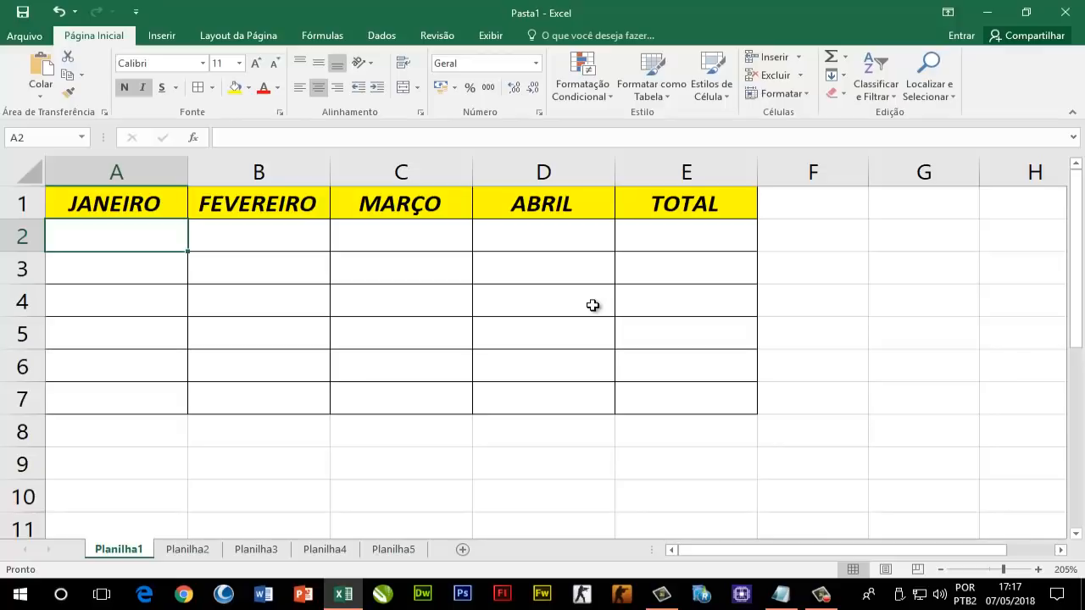
type("500")
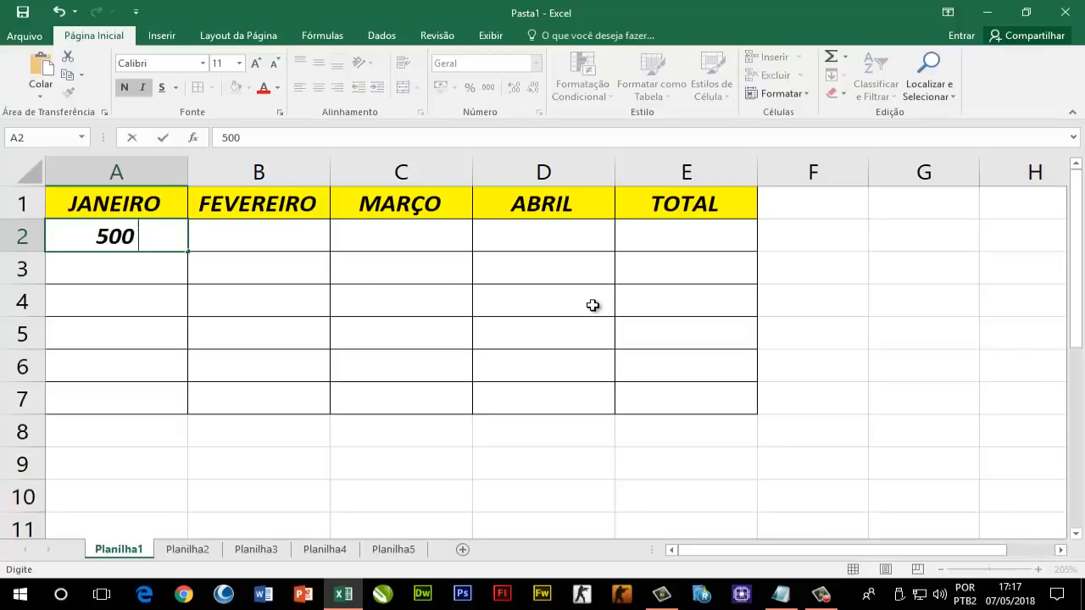
key("Return")
type("400")
key("Return")
type("250")
key("Return")
type("900")
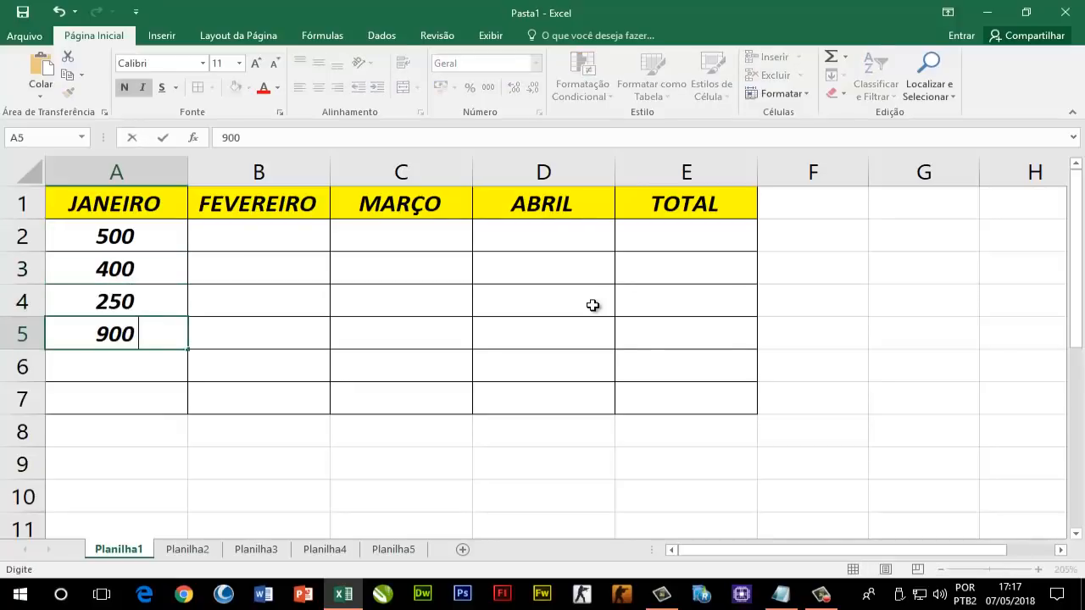
key("Return")
type("150")
key("Return")
type("360")
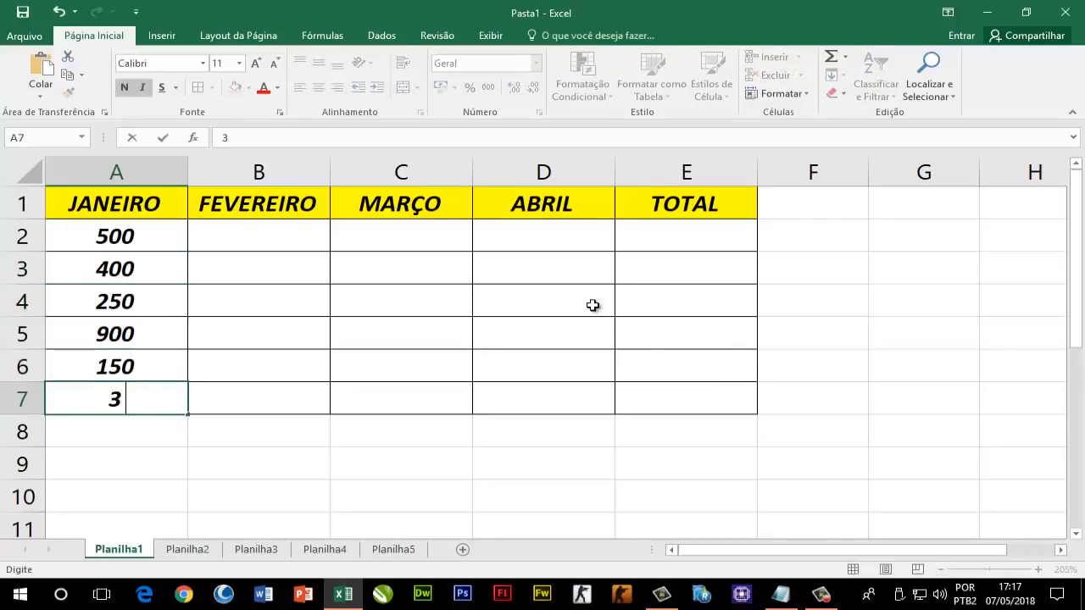
key("Tab")
Enter the FEVEREIRO values 800, 250, 60, 710, 460 and 160 in cells B2 to B7
key("Up")
key("Up")
key("Up")
key("Up")
key("Up")
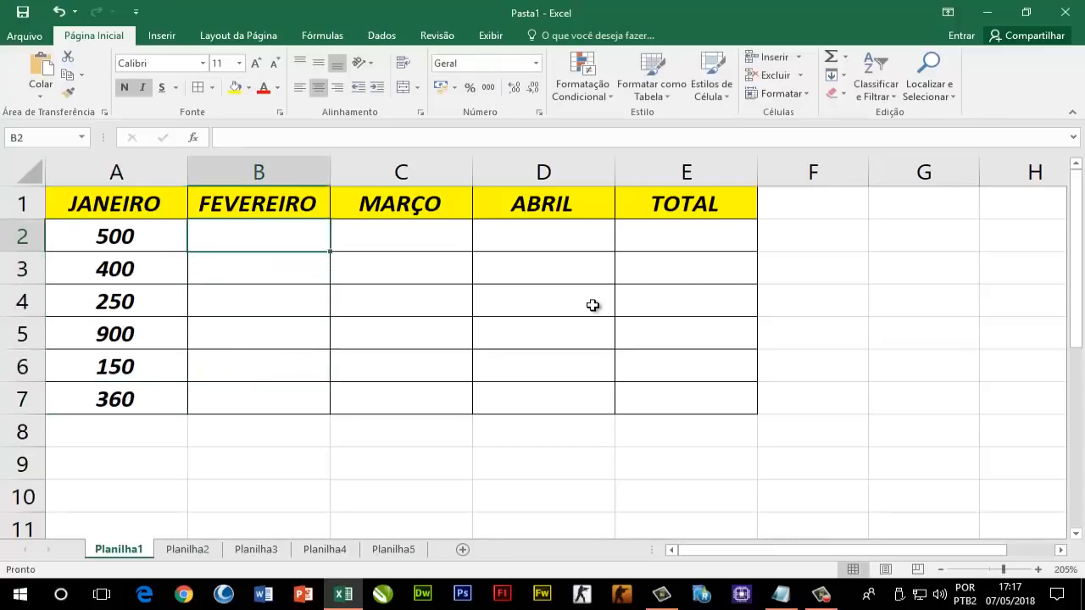
type("800")
key("Return")
type("250")
key("Return")
type("60")
key("Return")
type("710")
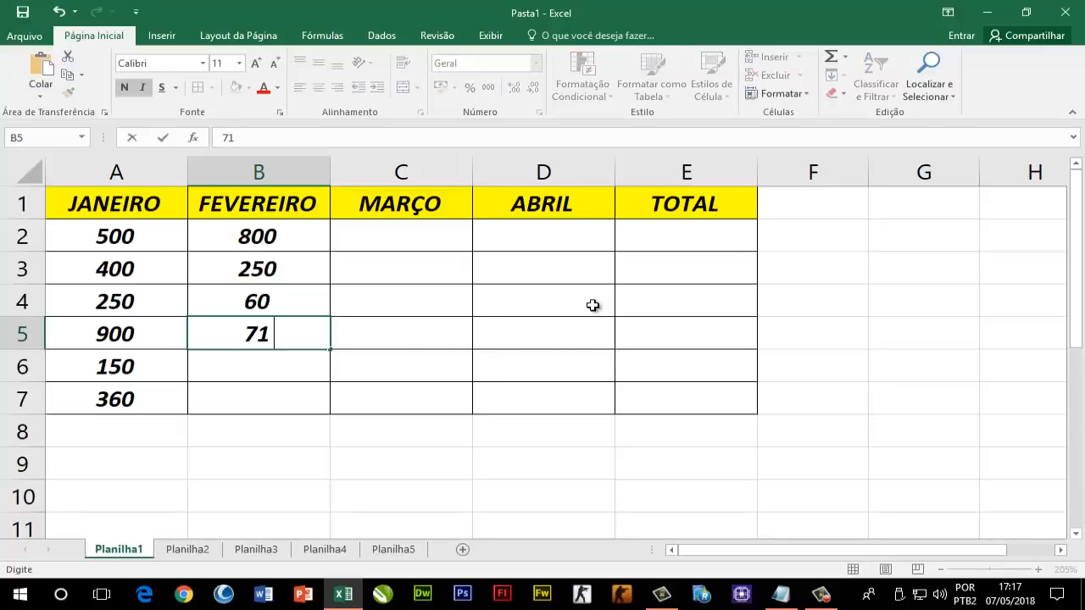
key("Return")
type("460")
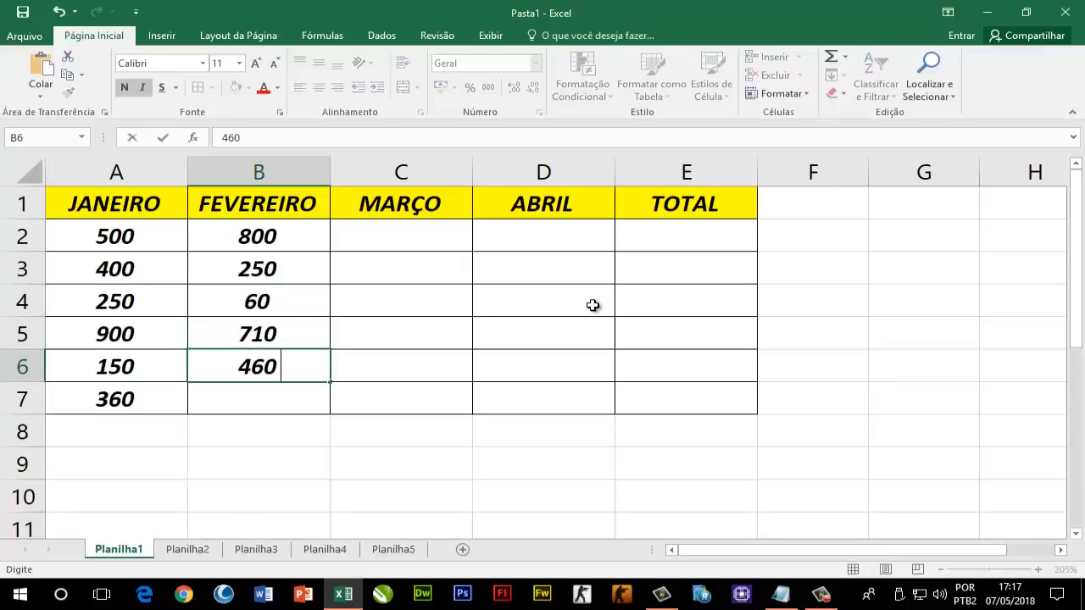
key("Return")
type("160")
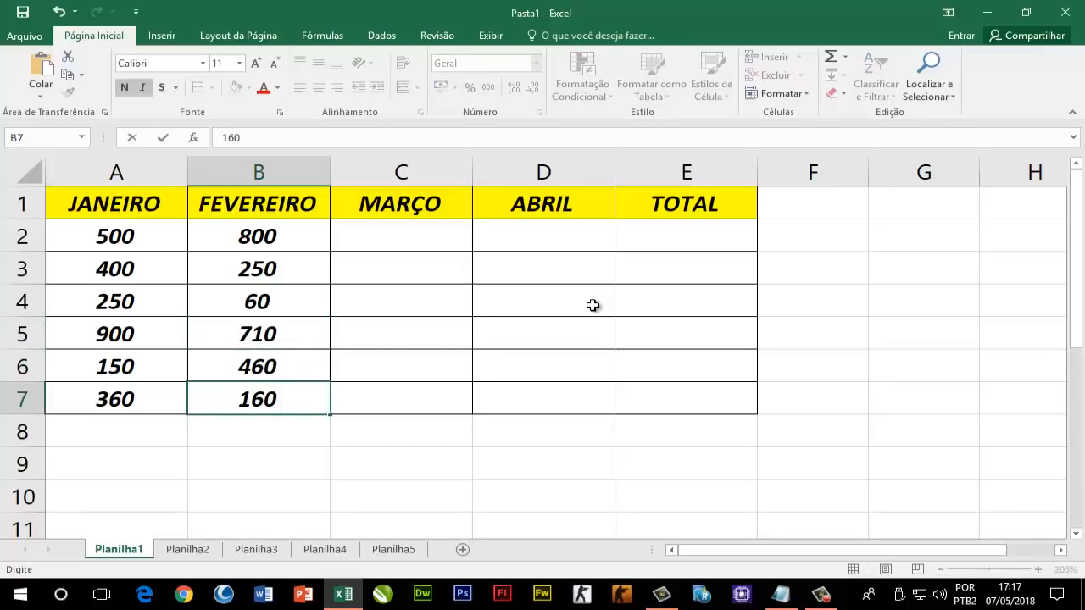
key("Tab")
Enter the MARÇO values 700, 460, 280, 410, 780 and 110 in cells C2 to C7
key("Up")
key("Up")
key("Up")
key("Up")
key("Up")
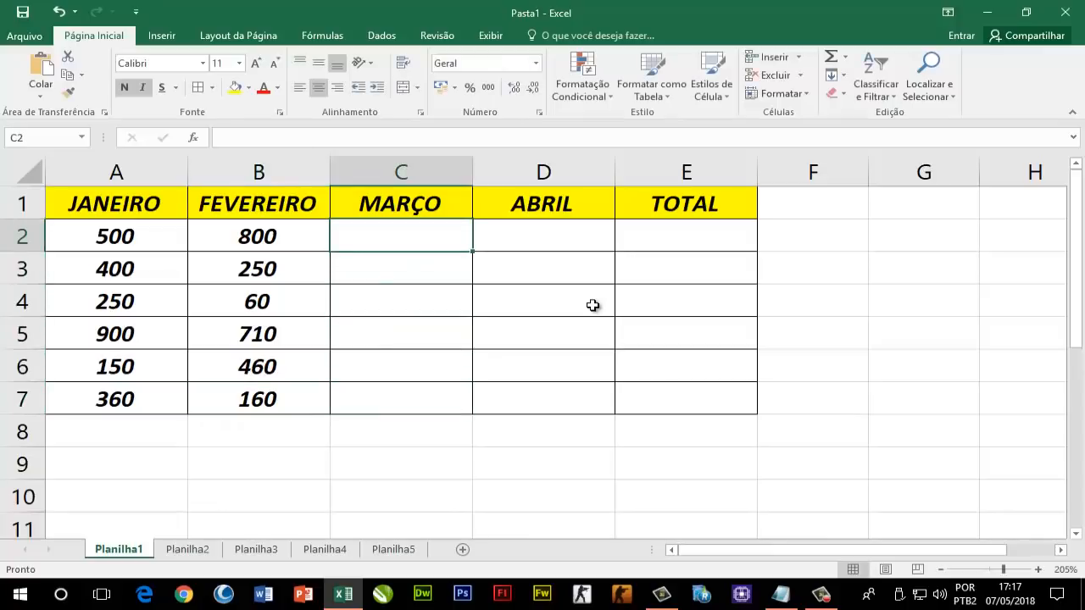
type("700")
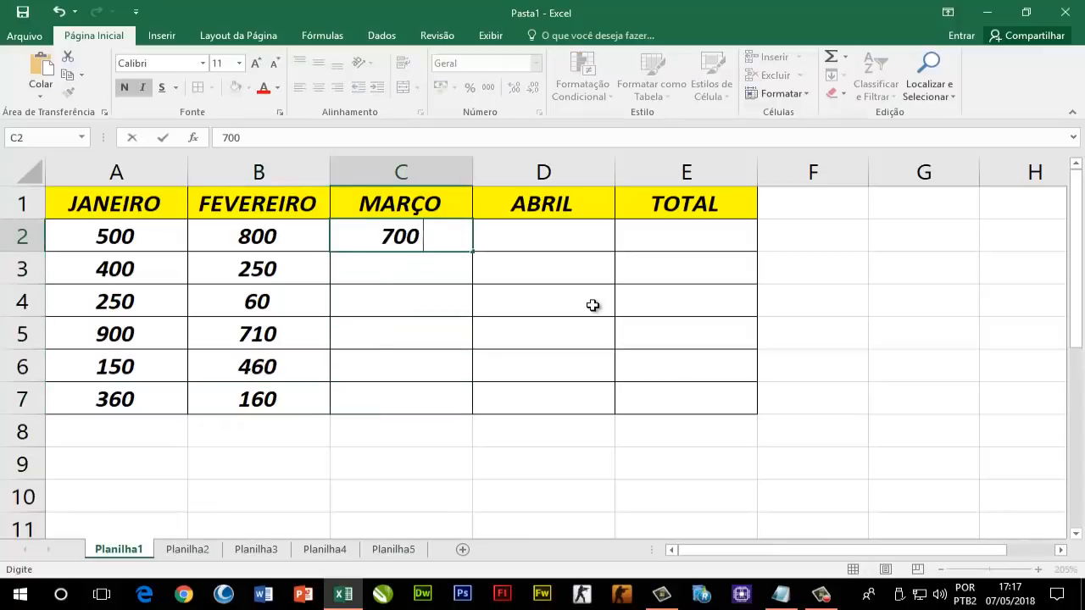
key("Return")
type("460")
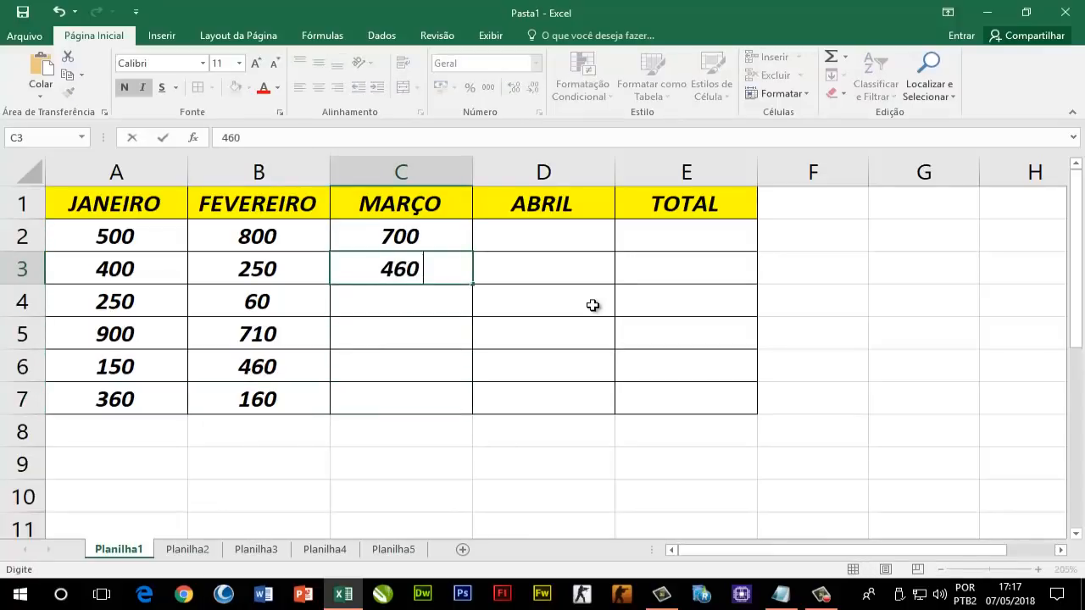
key("Return")
type("280")
key("Return")
type("410")
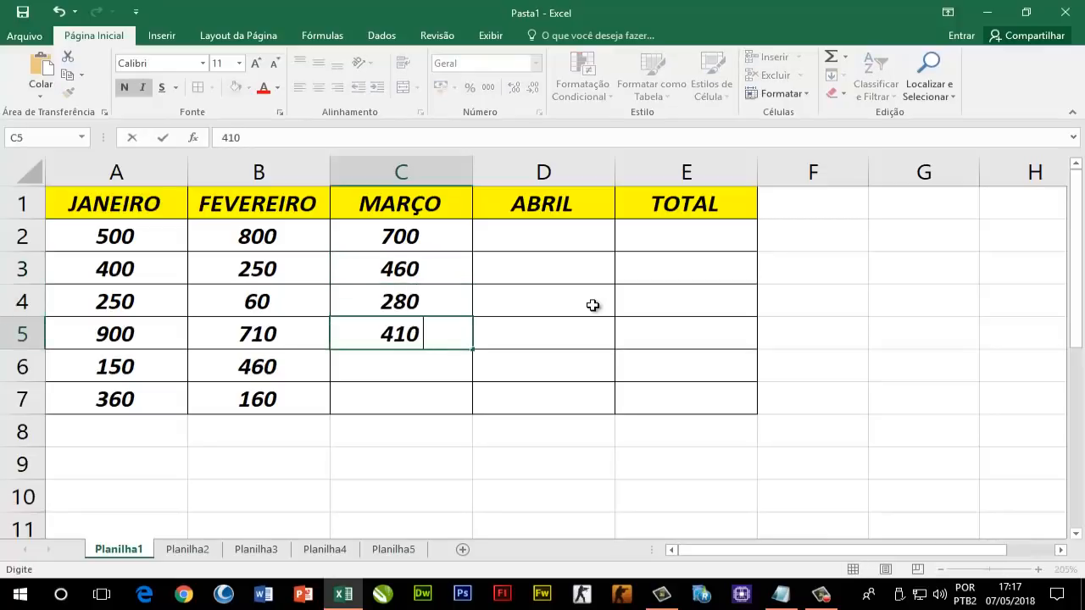
key("Return")
type("780")
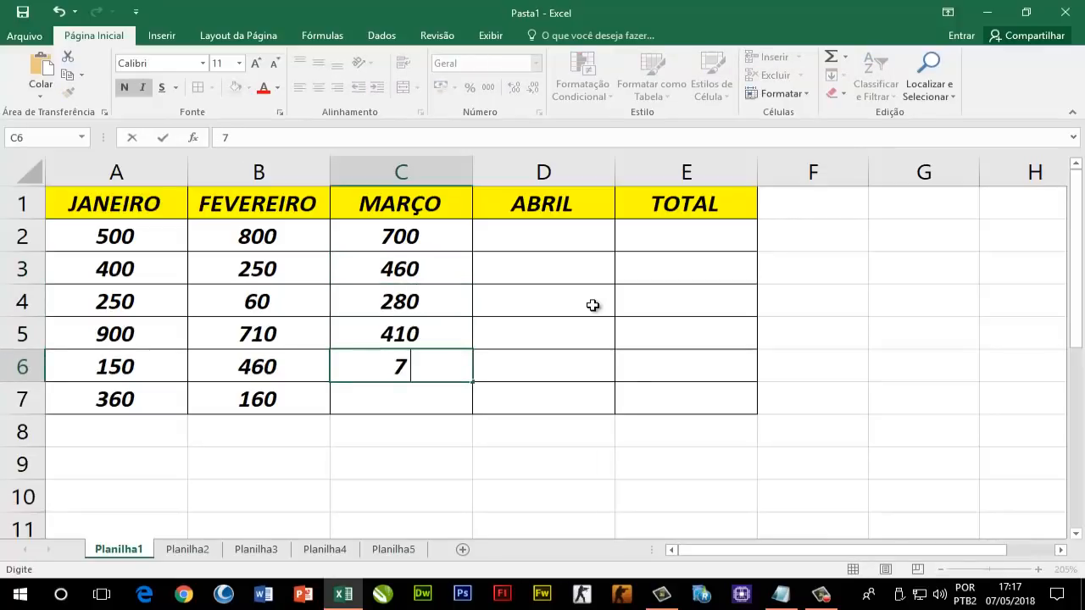
key("Return")
type("110")
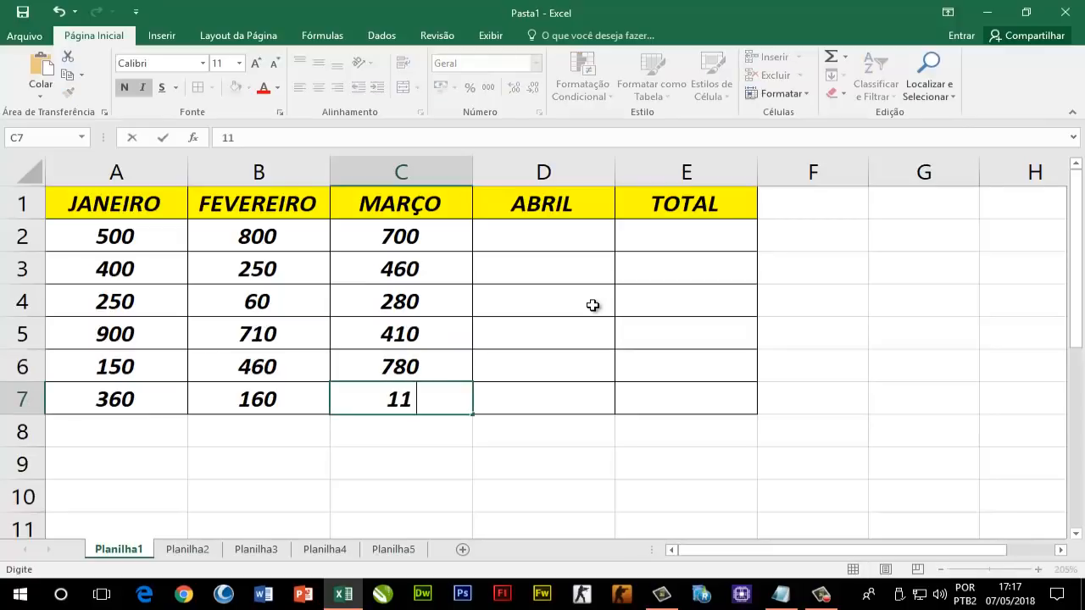
key("Tab")
Enter the ABRIL values 800, 600, 400, 150, 210 and 720 in cells D2 to D7
key("Up")
key("Up")
key("Up")
key("Up")
key("Up")
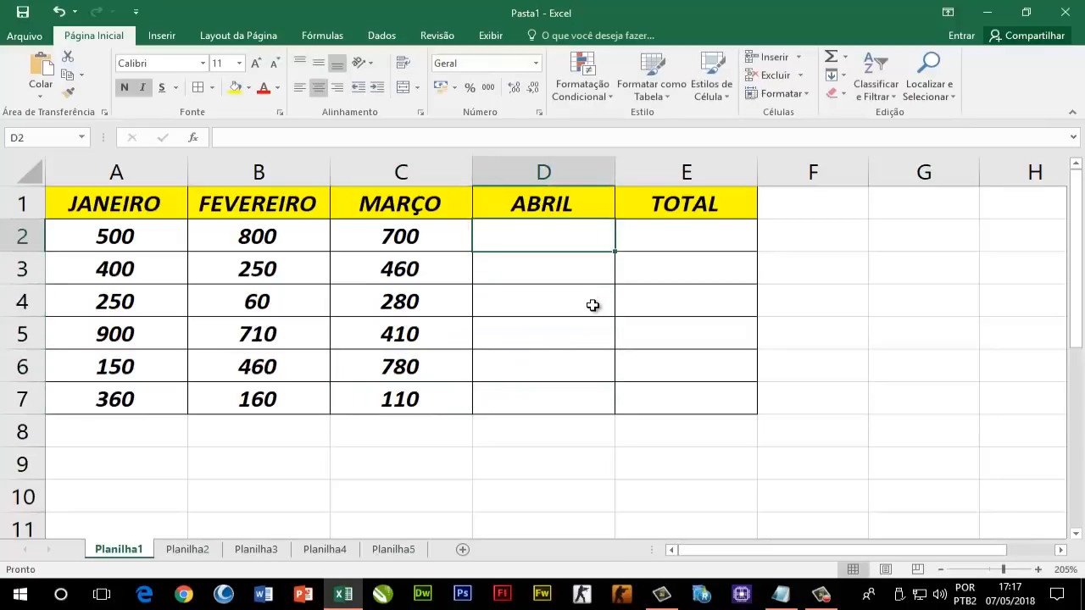
type("800")
key("Return")
type("600")
key("Return")
type("400")
key("ctrl+Return")
key("Return")
type("15")
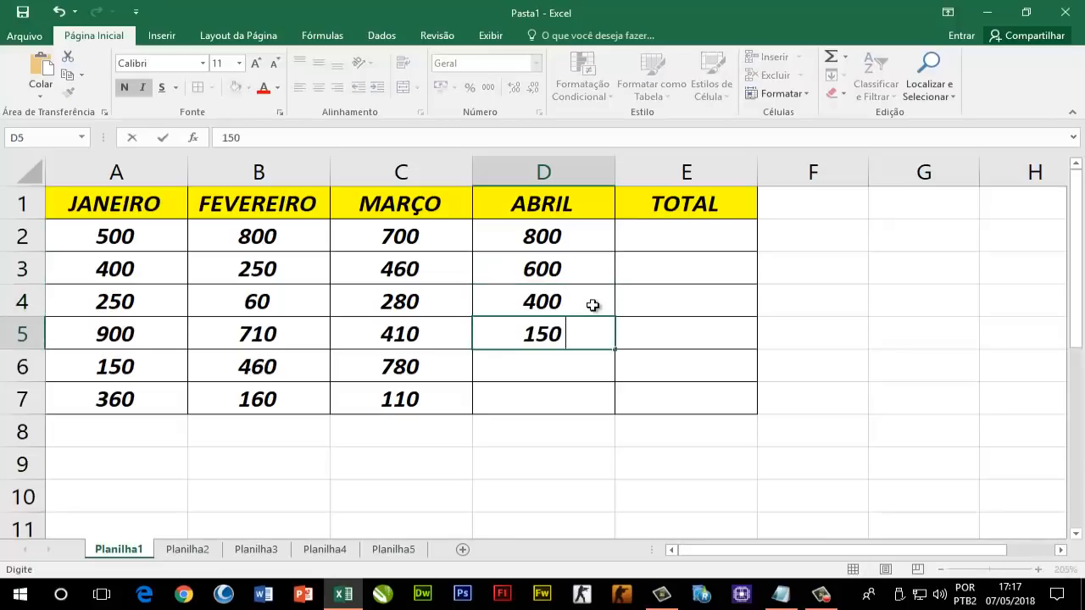
type("0")
key("Return")
type("210")
key("Return")
type("721")
key("BackSpace")
type("0")
key("Return")
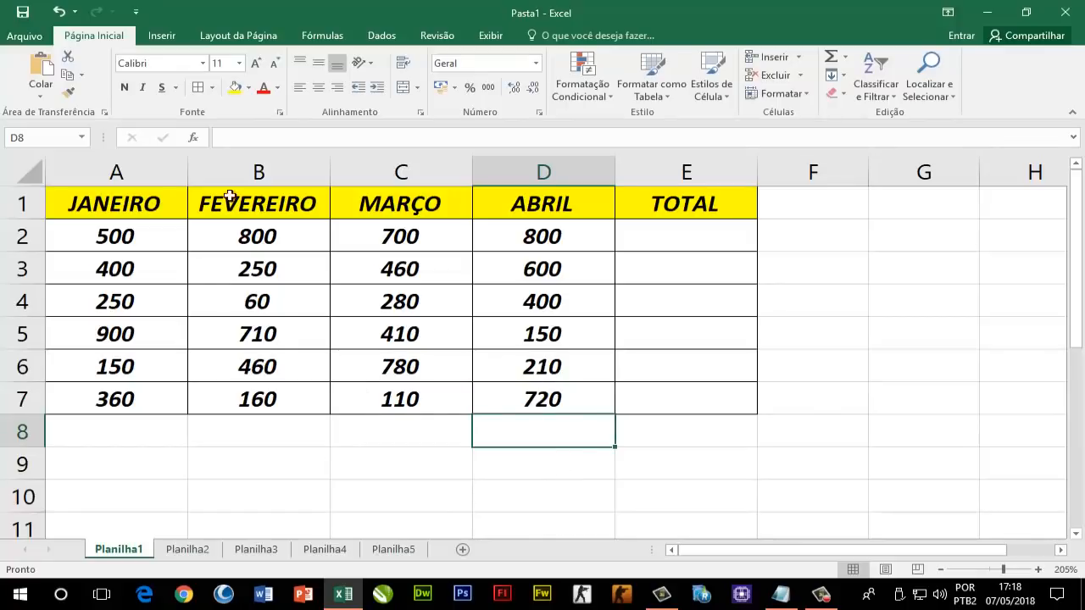
Apply the R$ accounting number format to A2:E7, including the empty TOTAL cells
left_click_drag(126, 237, 537, 396)
left_click(554, 294)
left_click(155, 238)
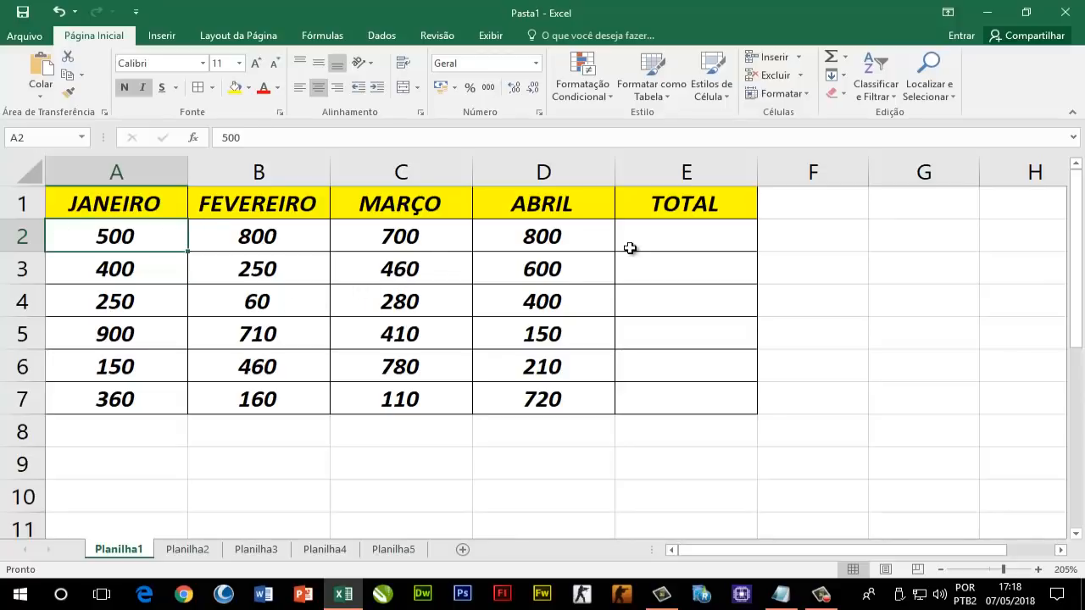
left_click_drag(647, 233, 682, 393)
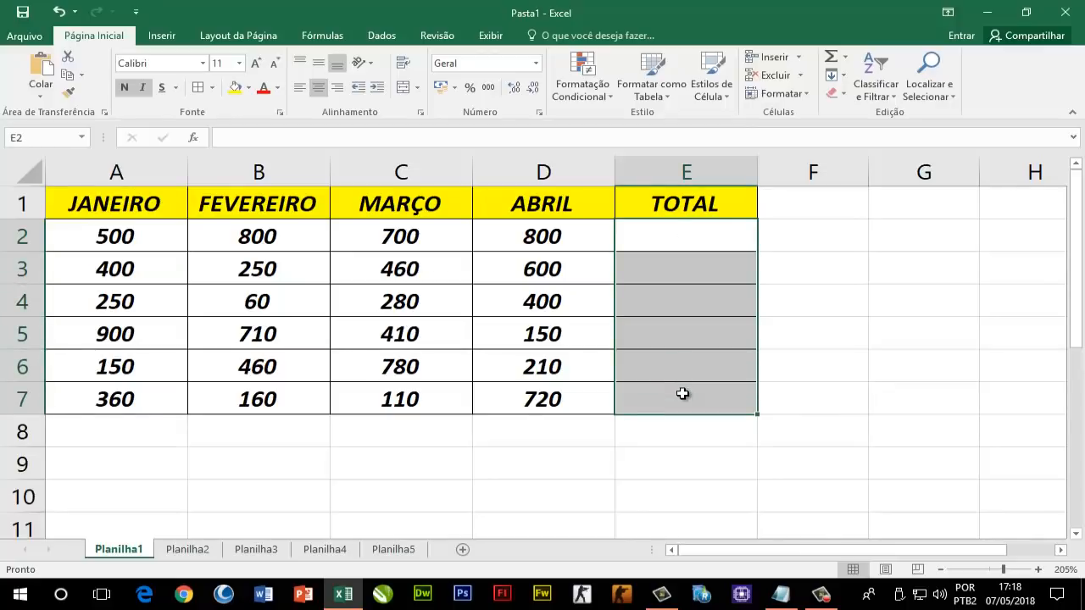
left_click_drag(99, 235, 687, 395)
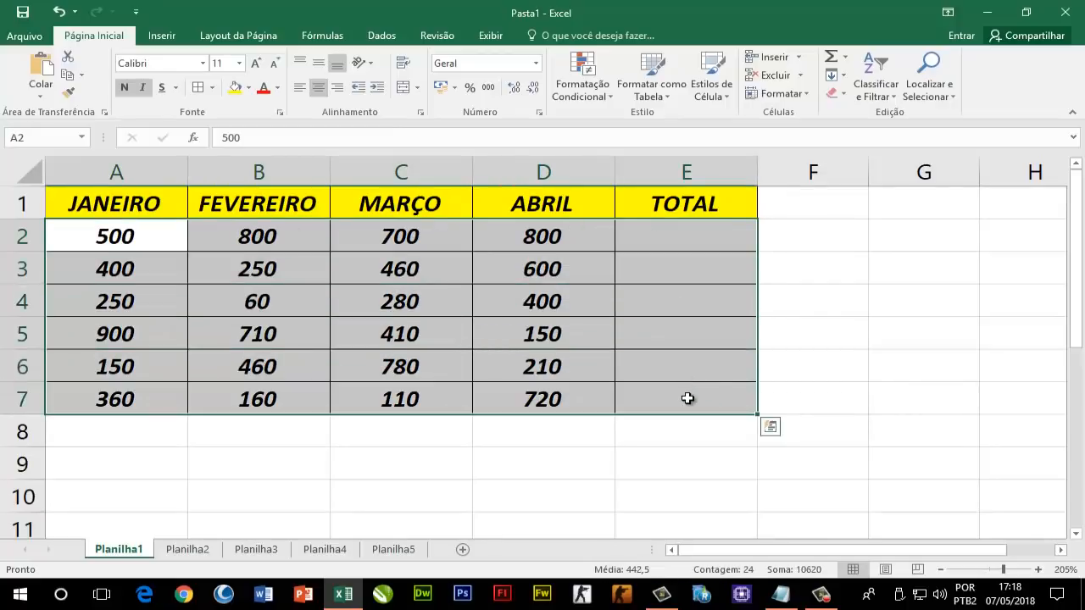
left_click(441, 88)
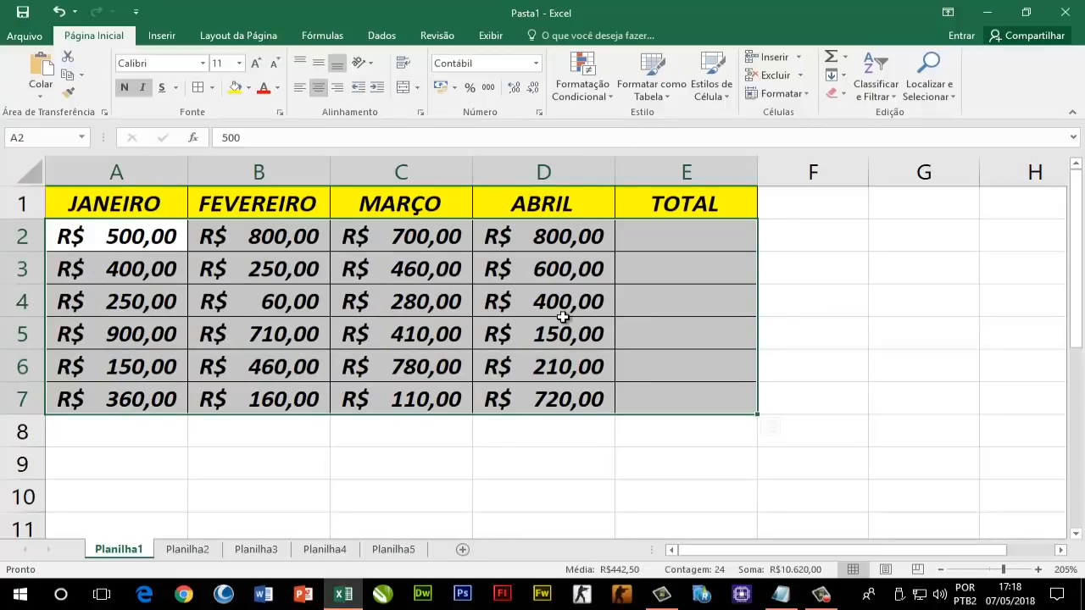
left_click(669, 235)
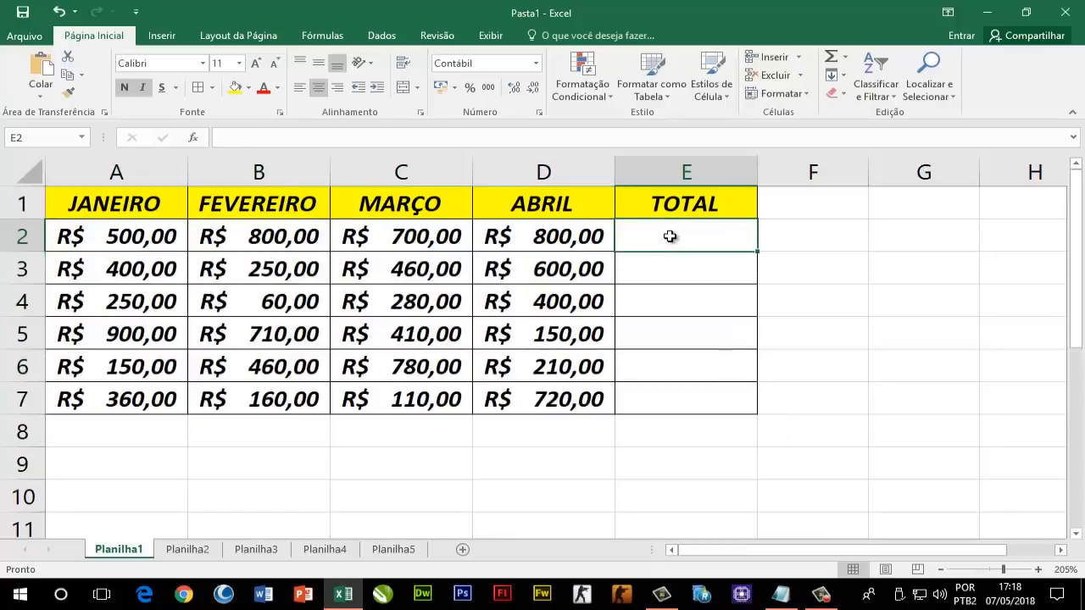
Widen the TOTAL column to about one and a half times its width
left_click_drag(758, 166, 833, 162)
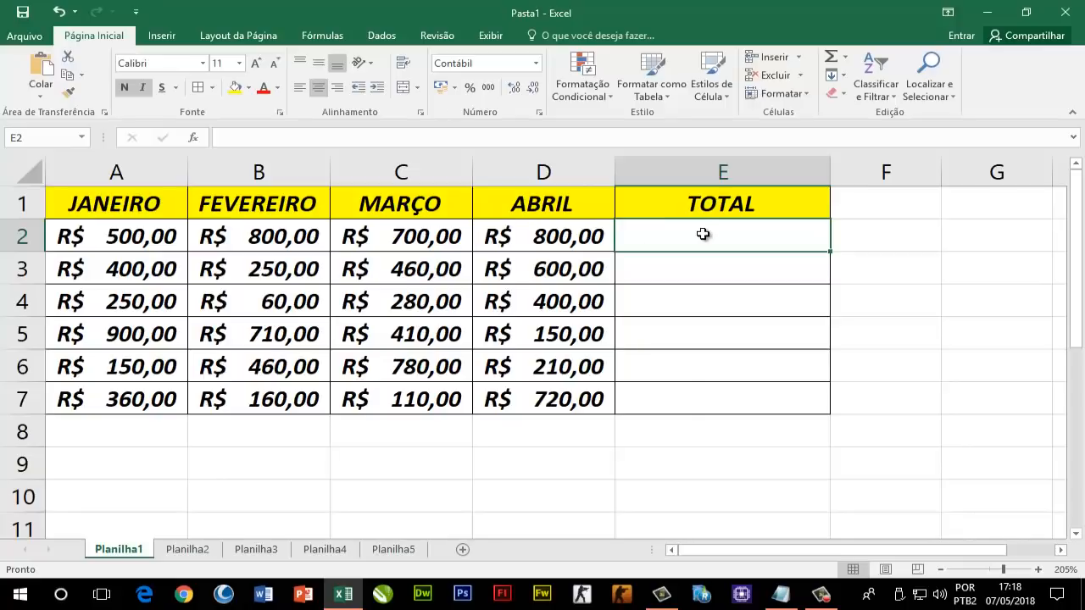
left_click(111, 432)
left_click(196, 443)
left_click(133, 444)
left_click(252, 439)
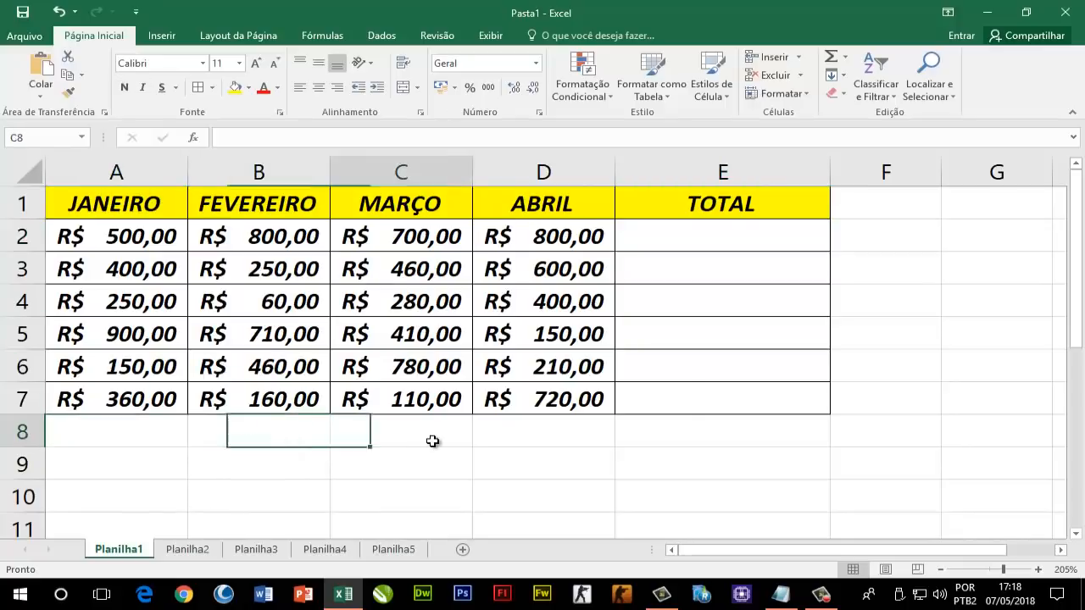
left_click(433, 441)
left_click(566, 443)
left_click(427, 439)
left_click(279, 438)
left_click(180, 437)
left_click(291, 438)
left_click(416, 439)
left_click(537, 438)
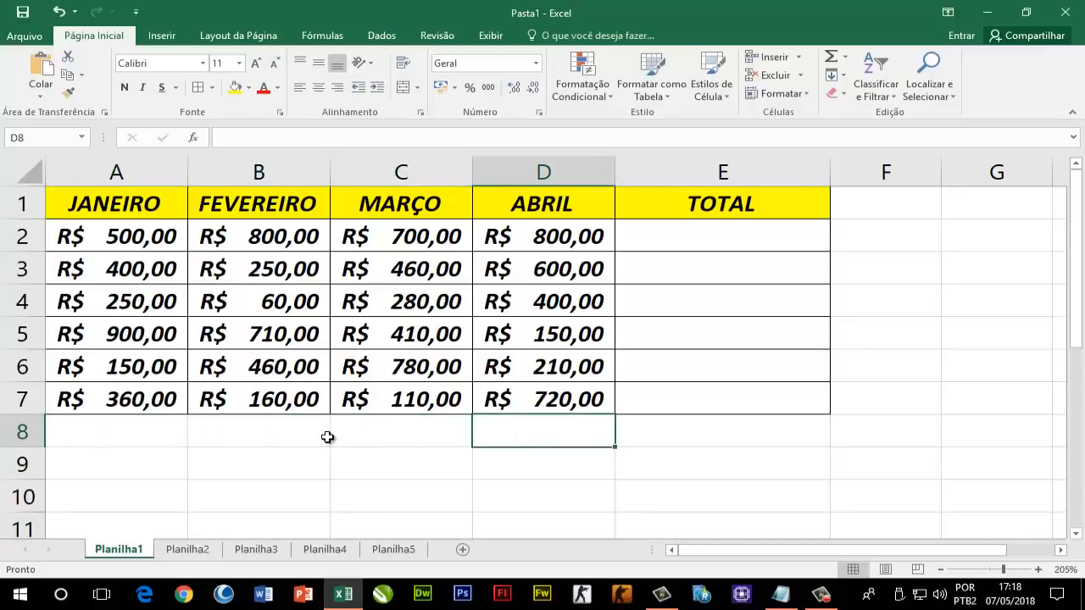
left_click_drag(139, 238, 127, 397)
left_click_drag(261, 242, 272, 399)
left_click(734, 204)
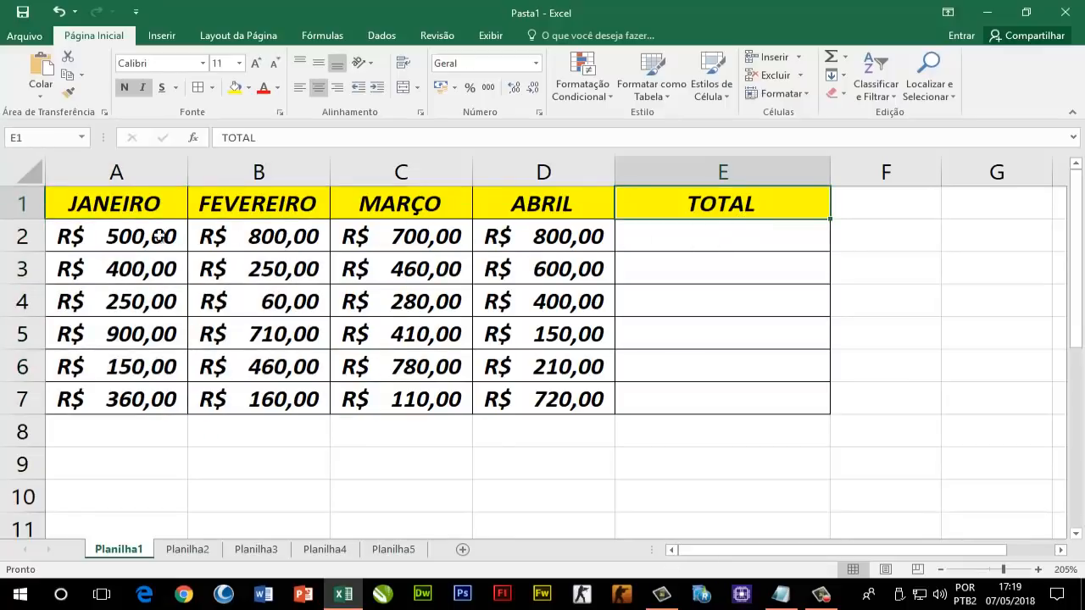
left_click_drag(171, 237, 530, 236)
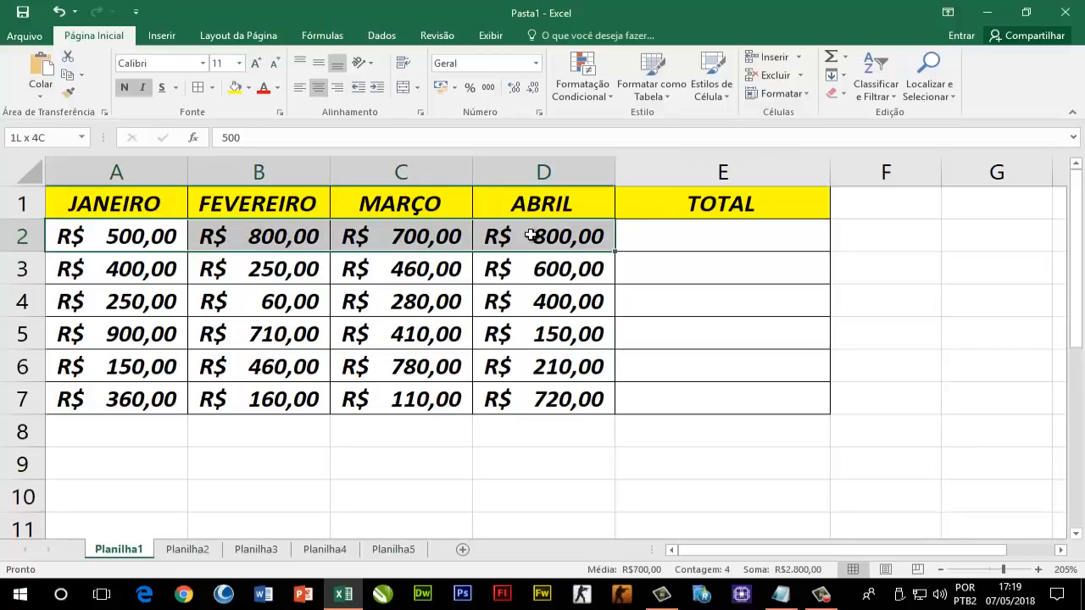
left_click(262, 302)
left_click(263, 276)
left_click(148, 241)
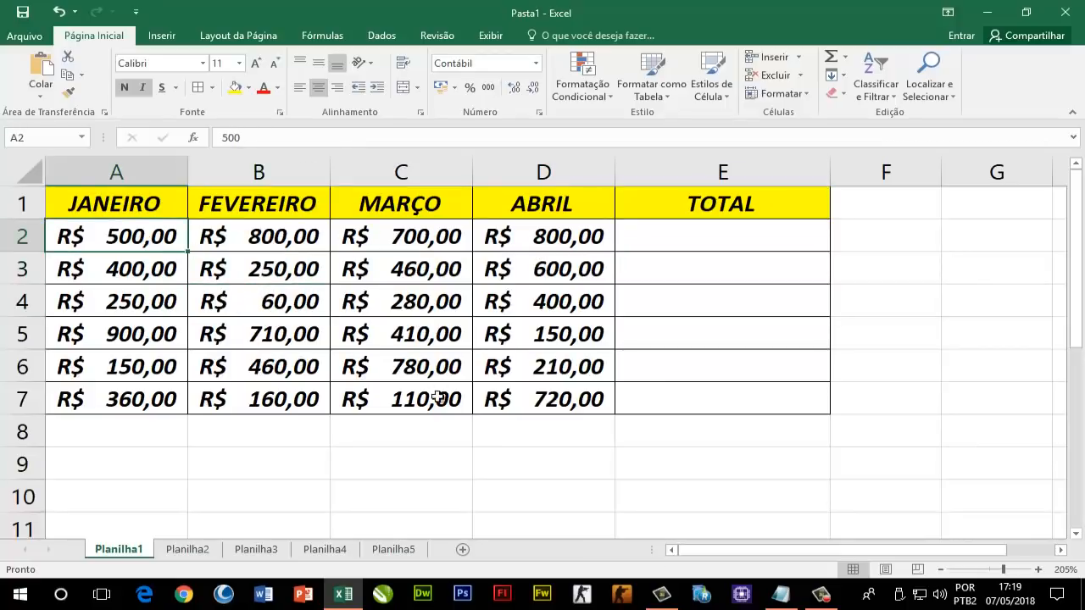
Select E2, switch to Notepad to review the rule about starting every Excel calculation with =, and return to the workbook
left_click(773, 247)
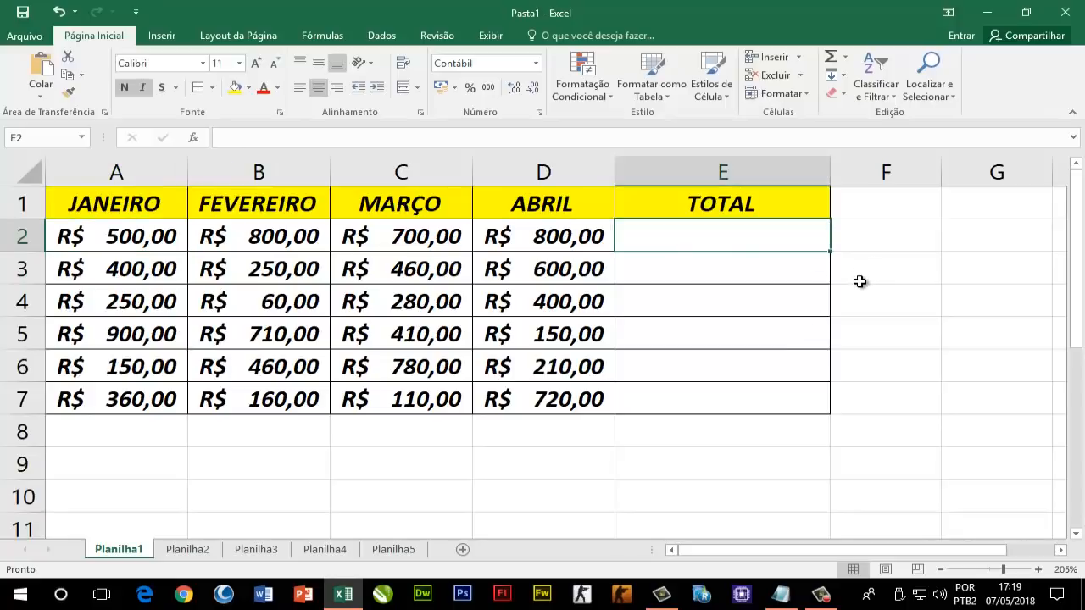
key("alt+Tab")
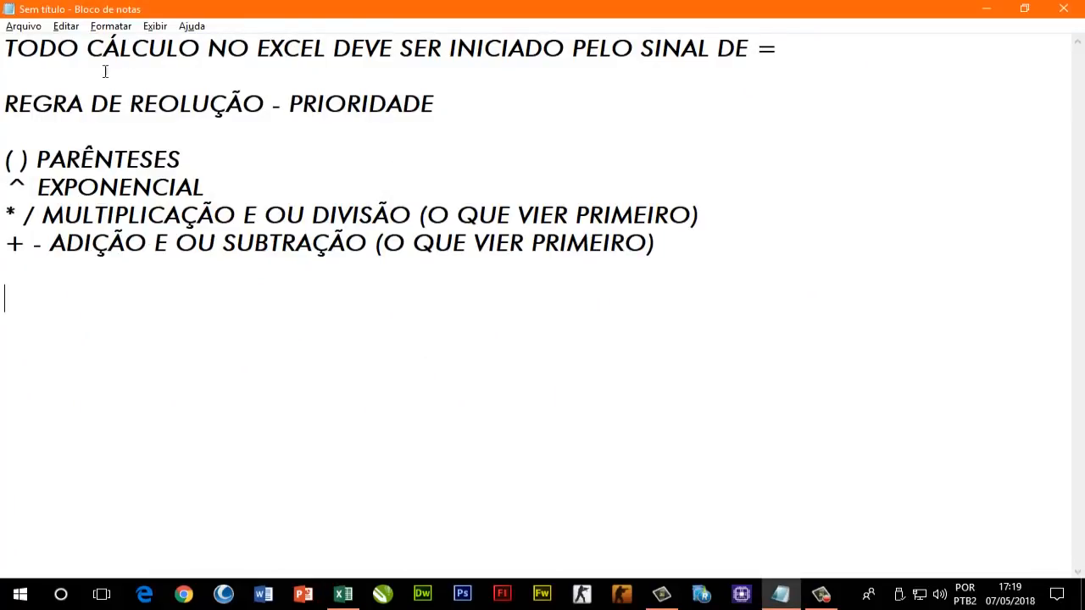
left_click_drag(386, 49, 838, 49)
left_click(772, 99)
key("alt+Tab")
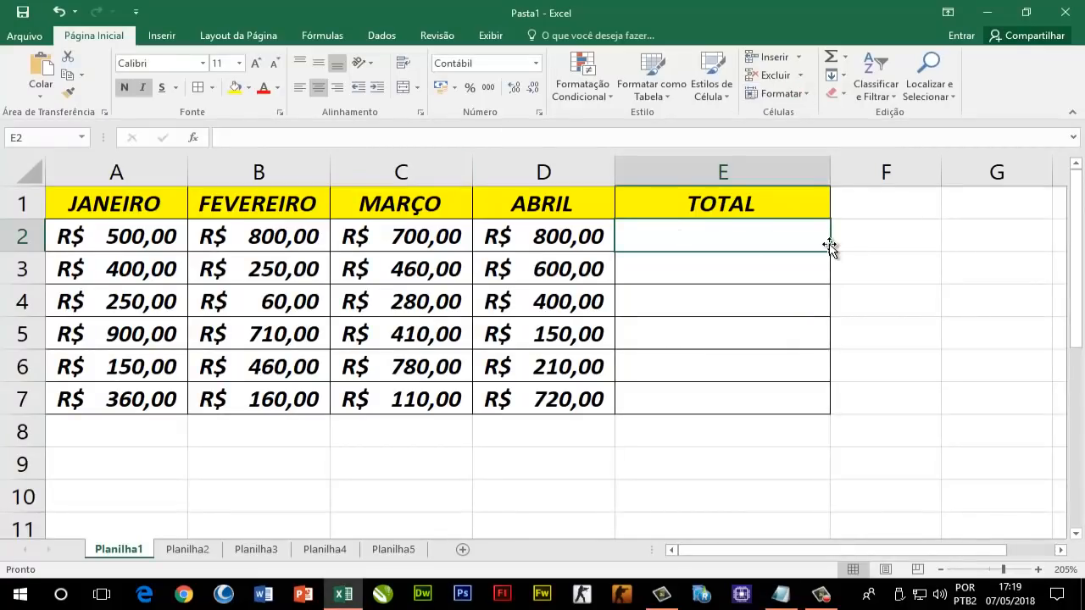
Enter the fixed-number formula =500+800+700+800 in TOTAL cell E2
type("=")
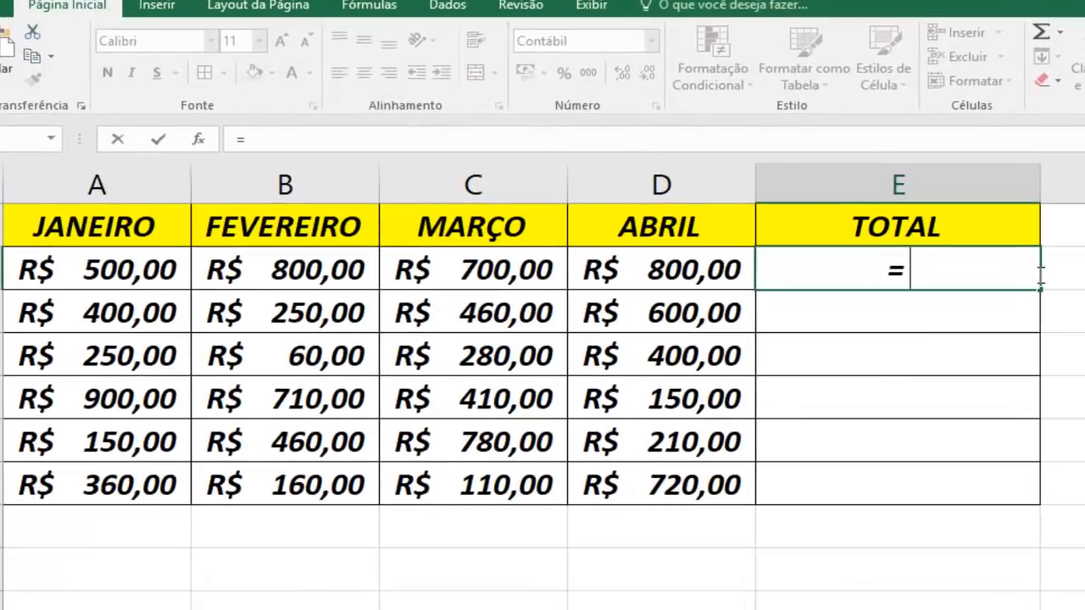
type("500")
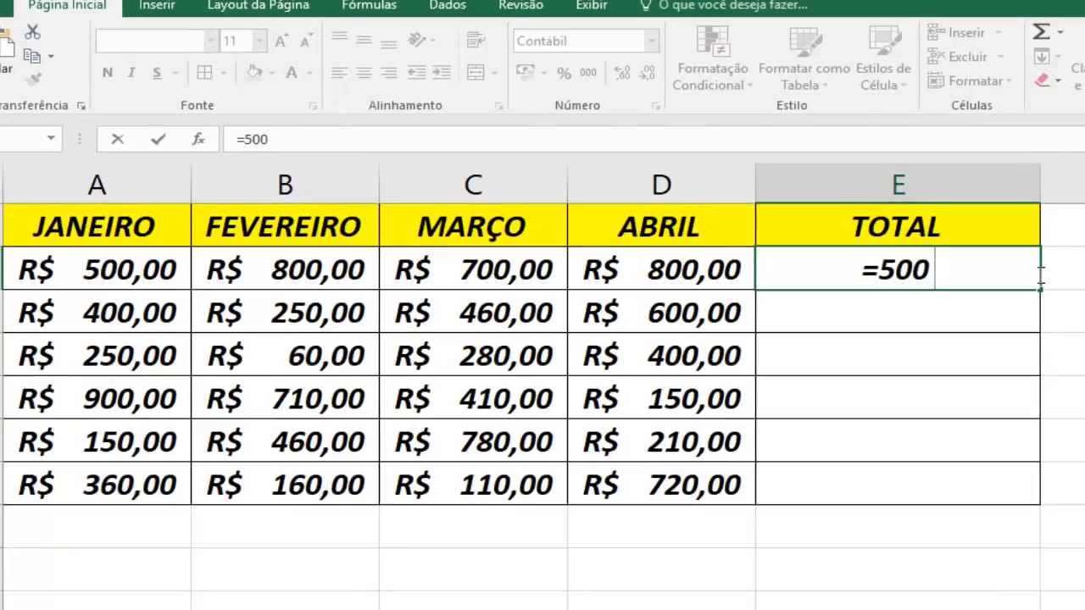
type("+800")
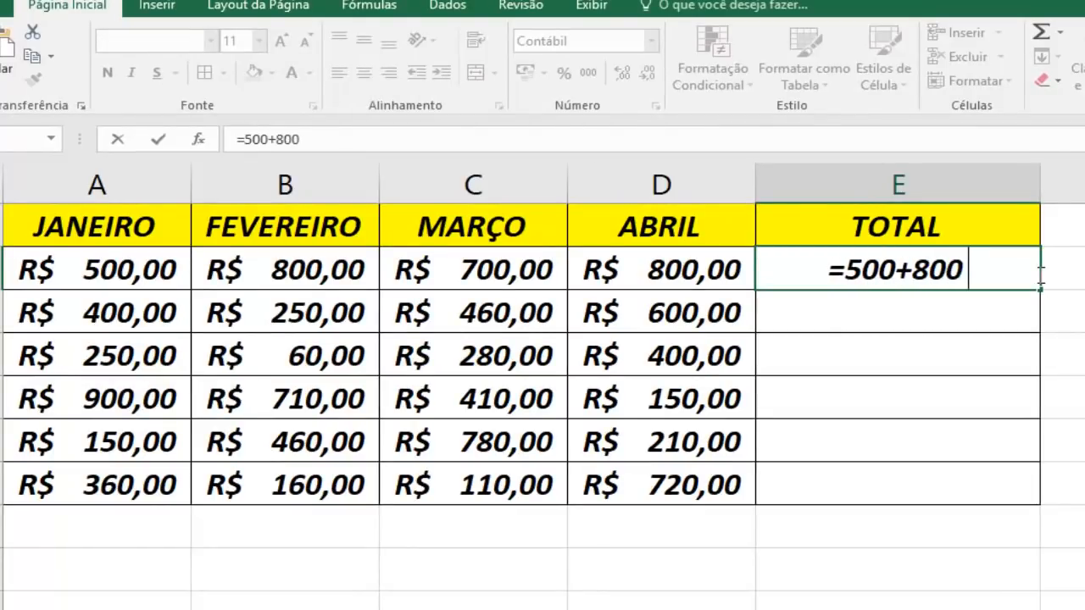
type("+700")
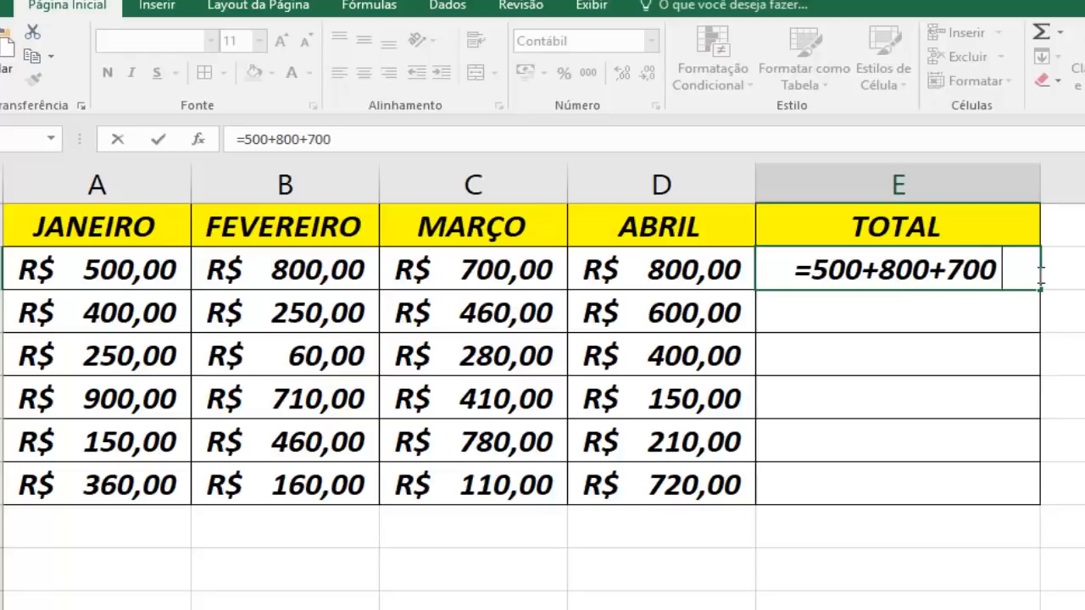
type("800")
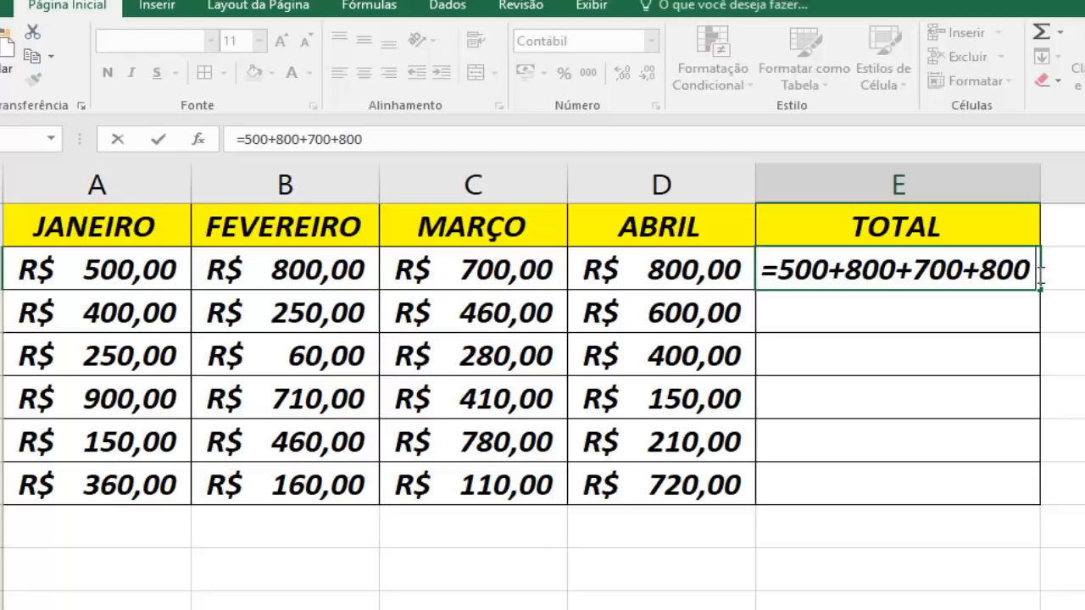
key("Return")
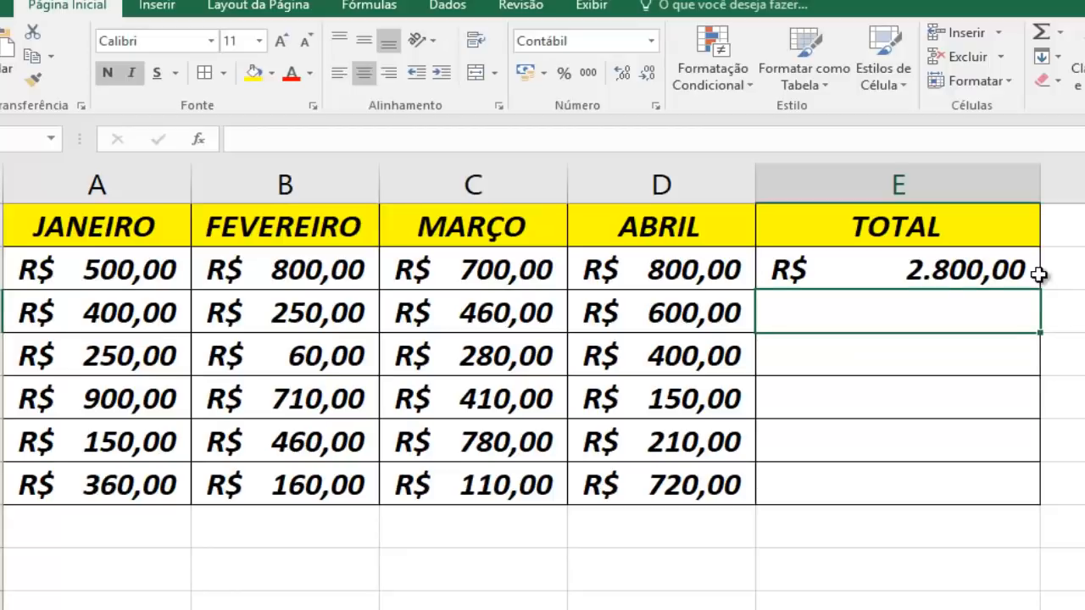
left_click(431, 269)
key("Left")
key("Left")
left_click(467, 269)
left_click(658, 269)
left_click(477, 270)
left_click(350, 269)
left_click(144, 270)
left_click(288, 270)
Change the ABRIL value in D2 to 300
left_click(657, 270)
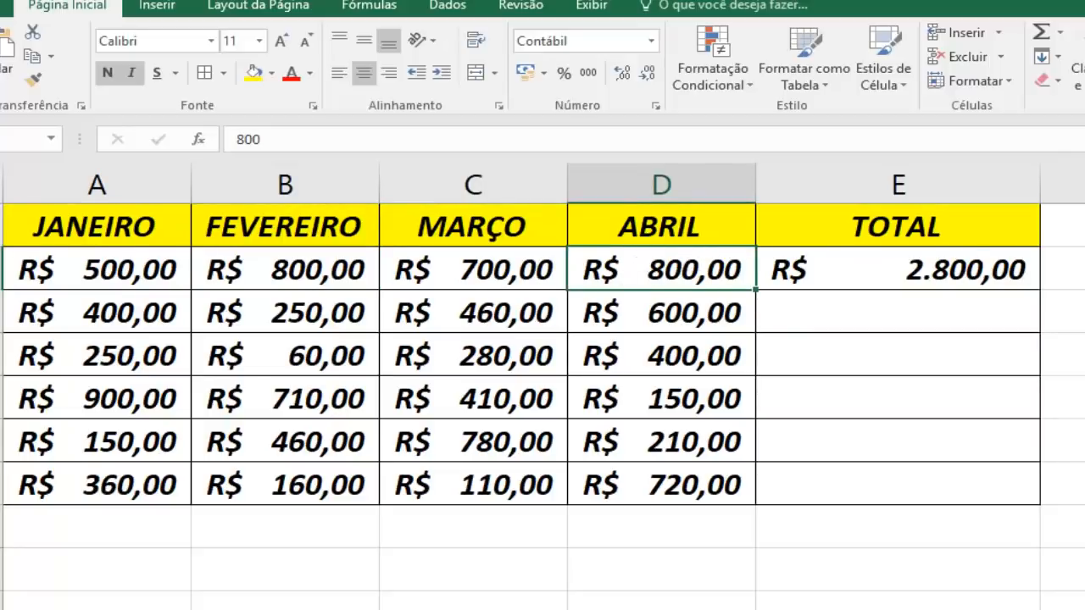
type("300")
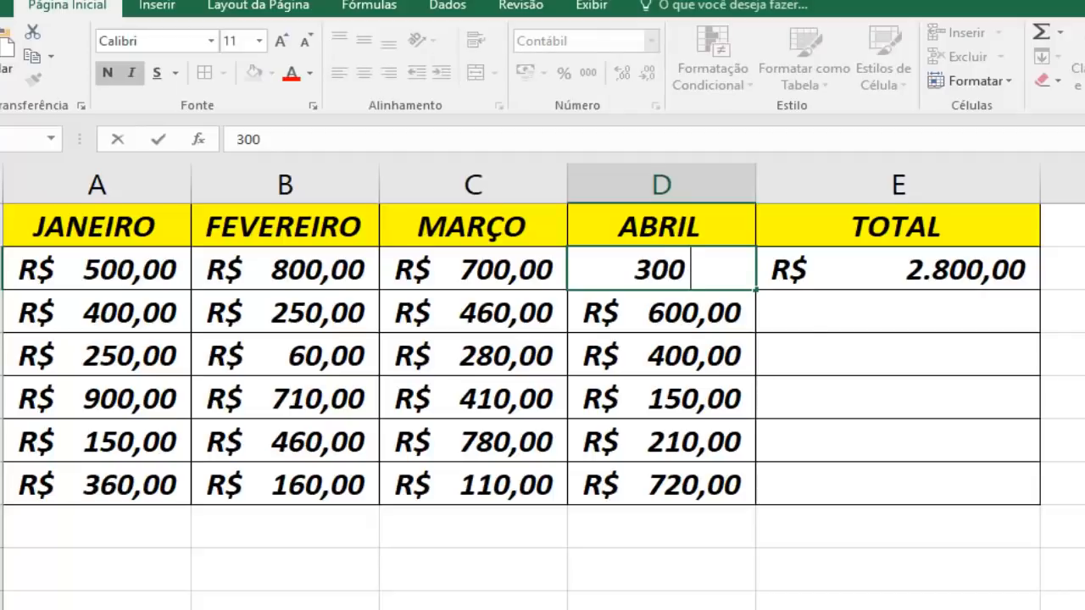
key("Return")
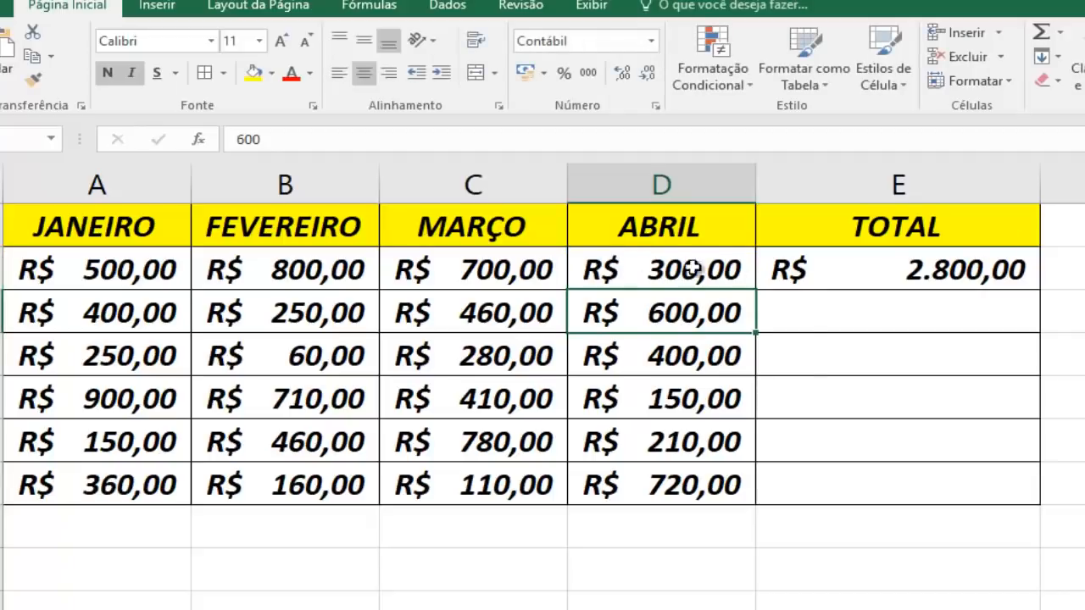
Inspect the formula in TOTAL cell E2 in edit mode without changing it
left_click(890, 277)
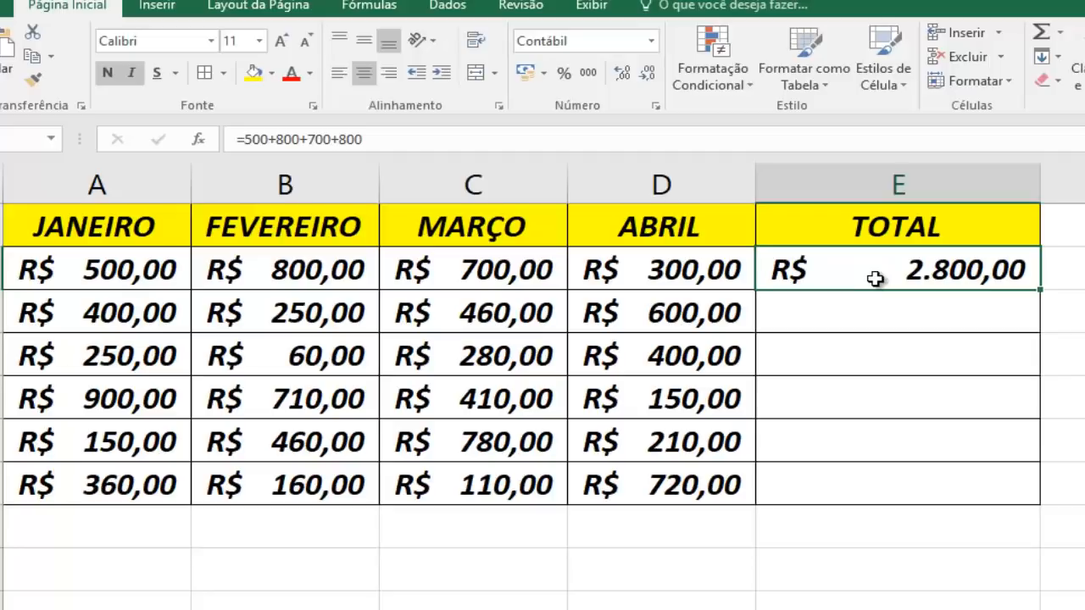
double_click(924, 269)
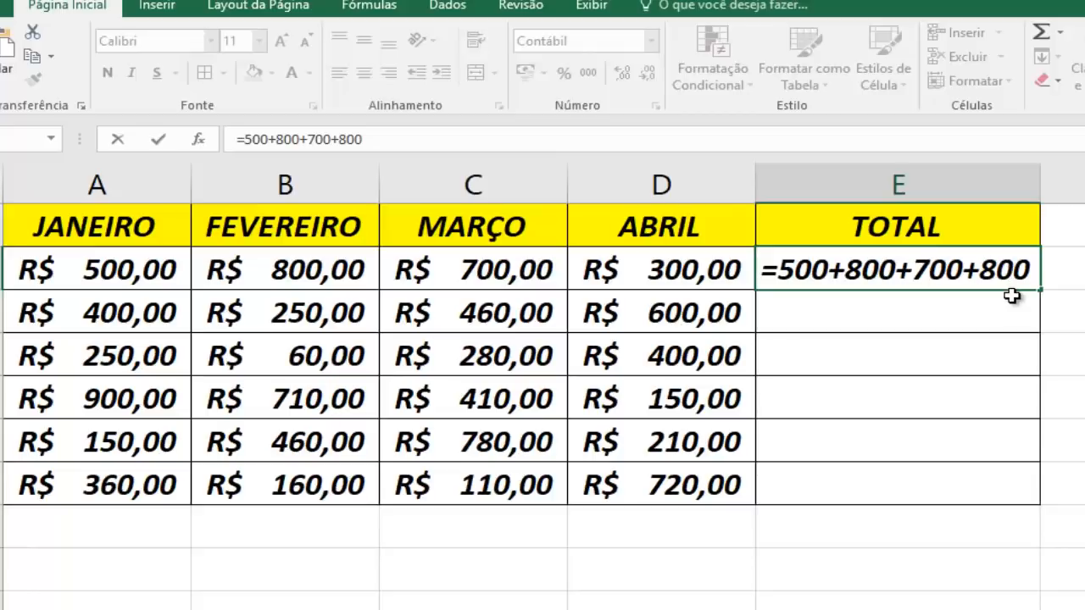
key("ctrl+Return")
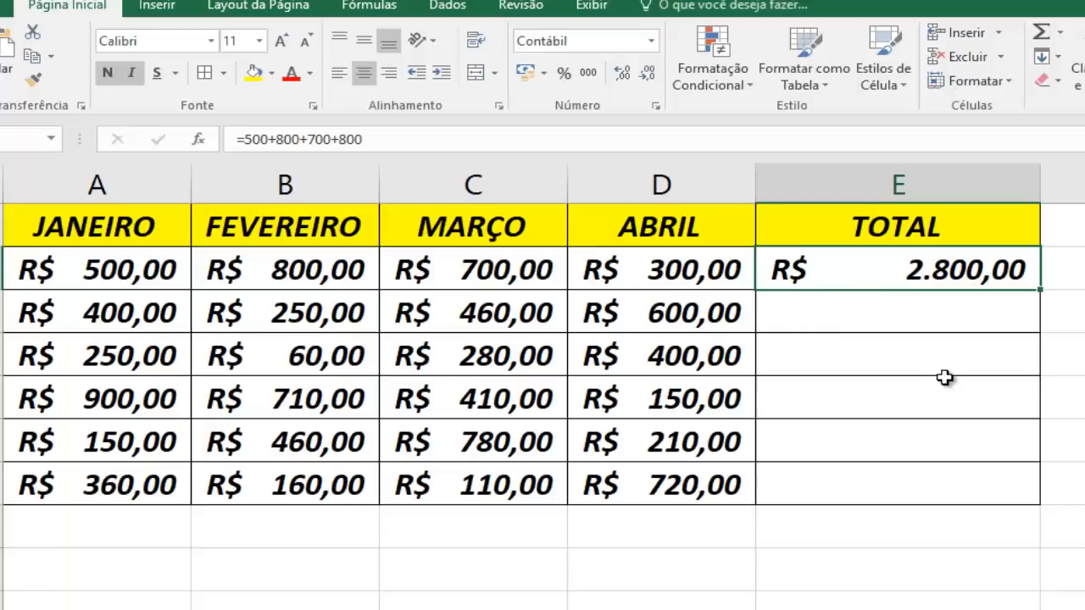
key("F2")
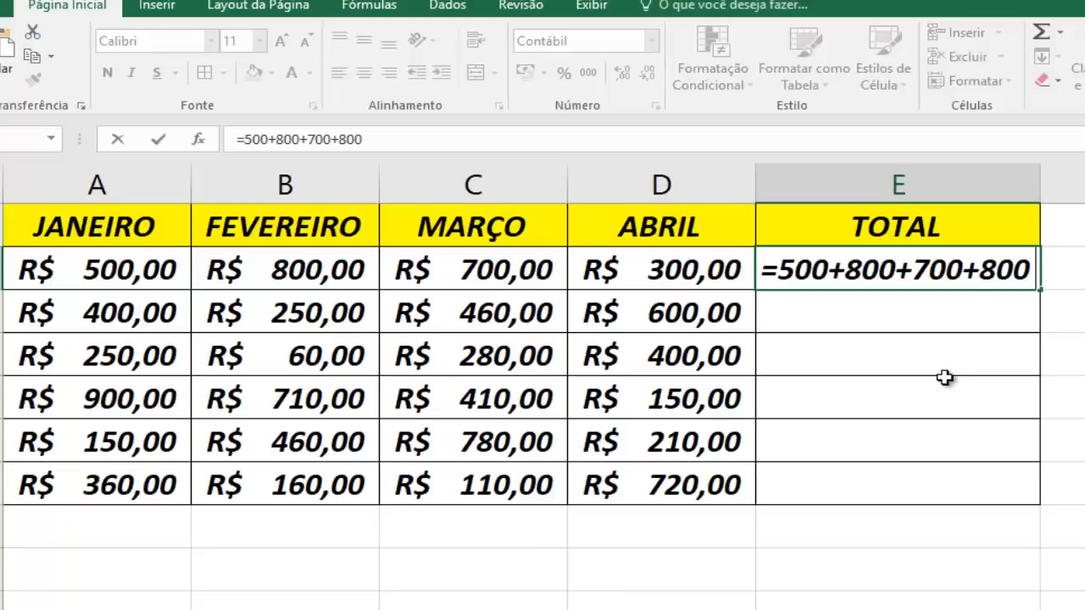
key("ctrl+Return")
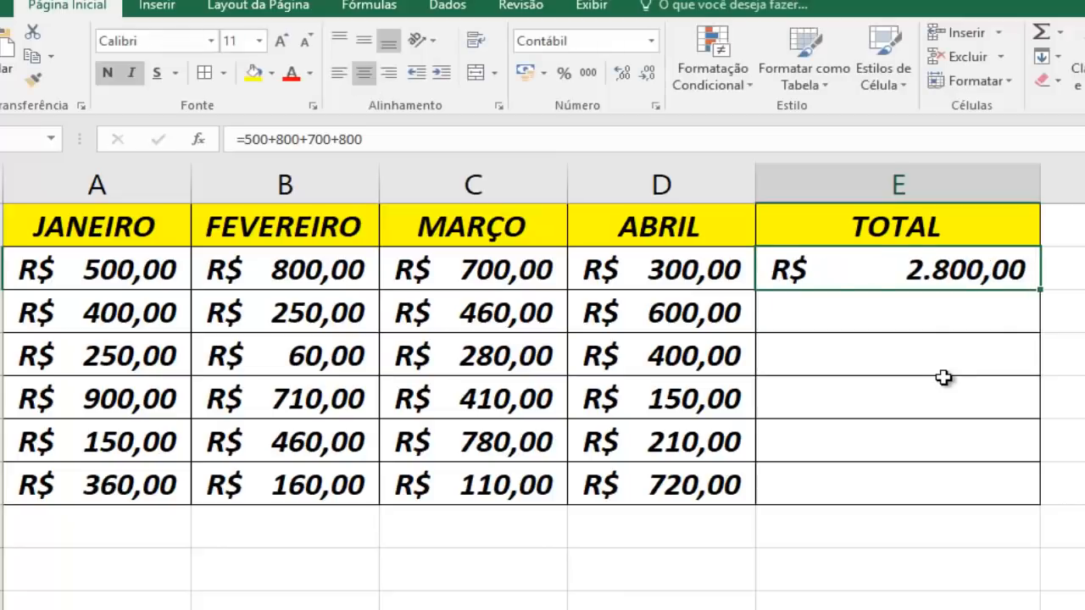
Delete the fixed numbers and plus signs from the E2 formula, keeping only the equals sign
left_click(382, 138)
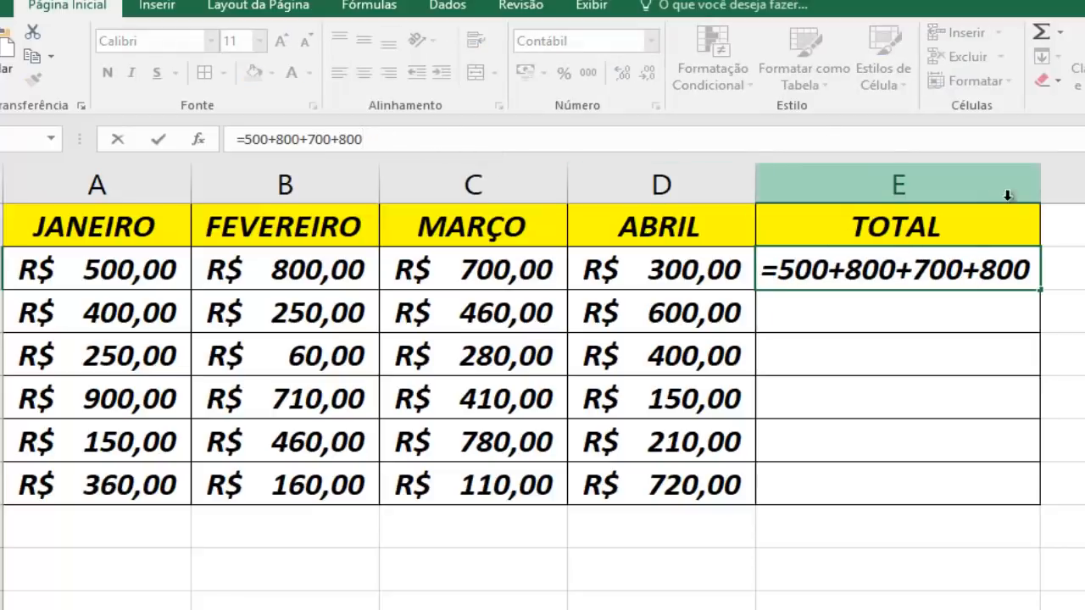
left_click(1030, 269)
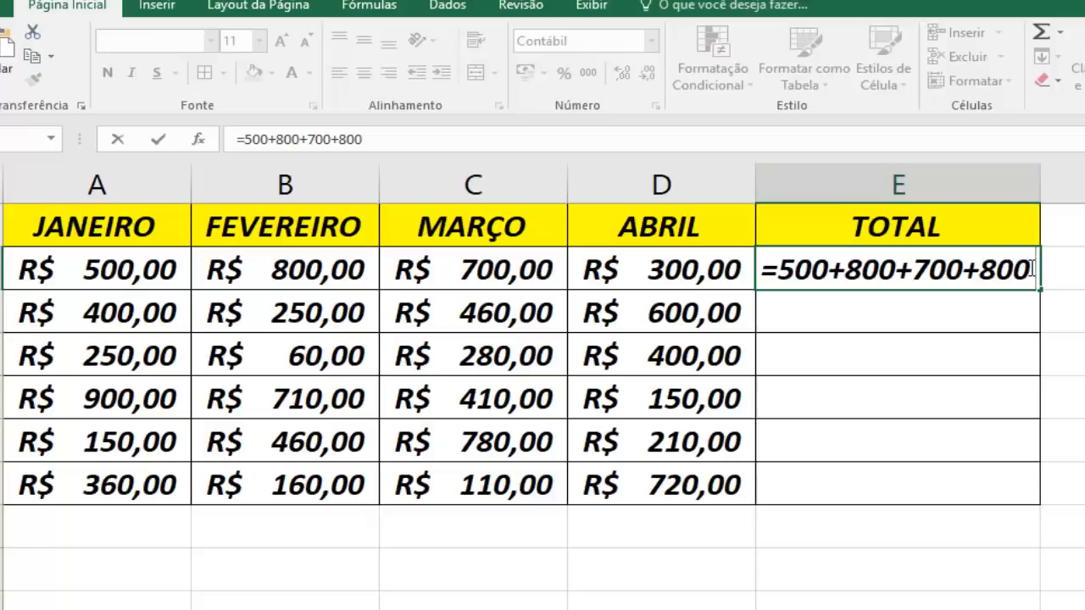
key("BackSpace")
key("BackSpace")
key("BackSpace")
key("BackSpace")
key("BackSpace")
key("BackSpace")
key("BackSpace")
key("BackSpace")
key("BackSpace")
key("BackSpace")
key("BackSpace")
key("BackSpace")
key("BackSpace")
key("BackSpace")
key("BackSpace")
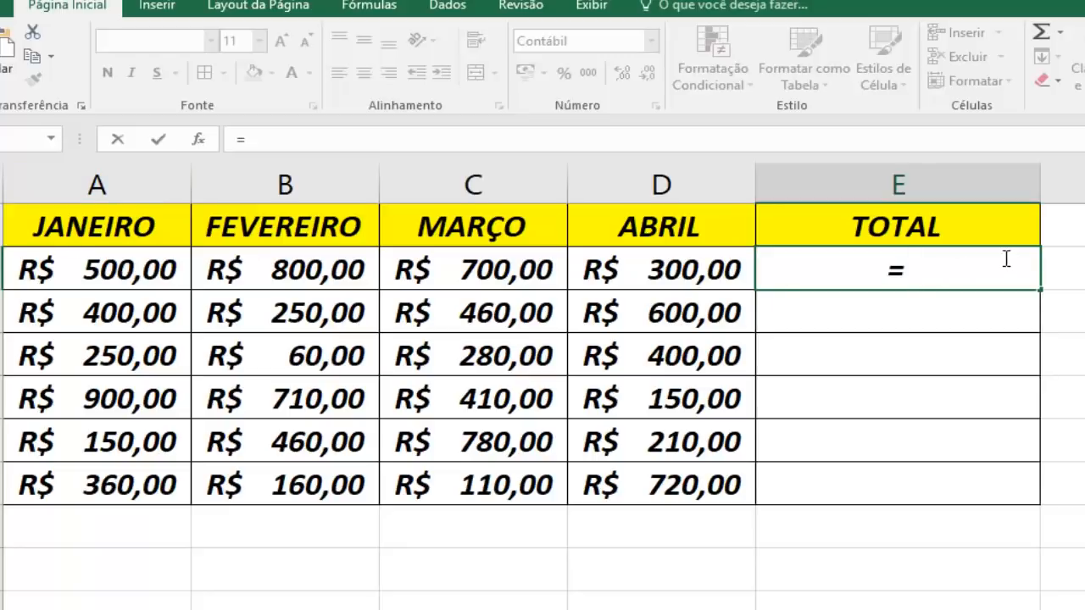
type("A2")
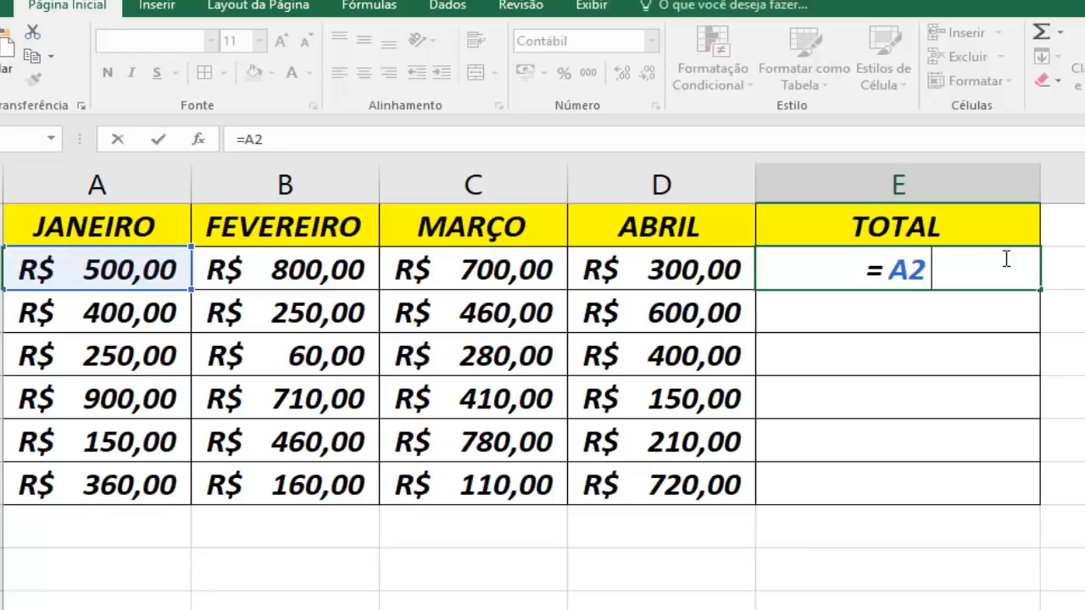
key("BackSpace")
key("BackSpace")
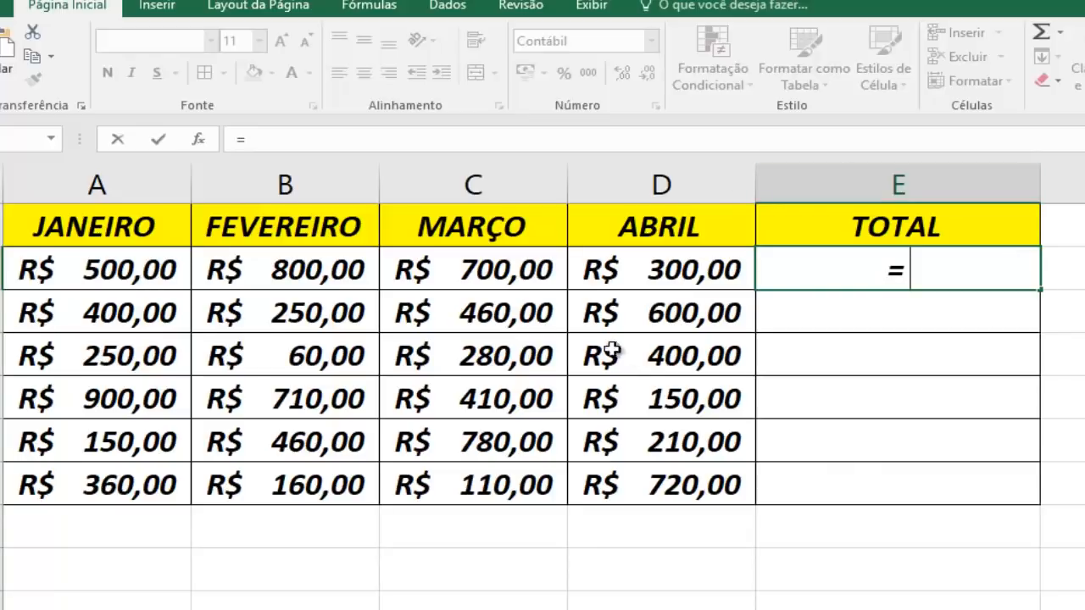
Complete the E2 formula as =A2+B2+C2+D2 by picking the four month cells of row 2
left_click(152, 270)
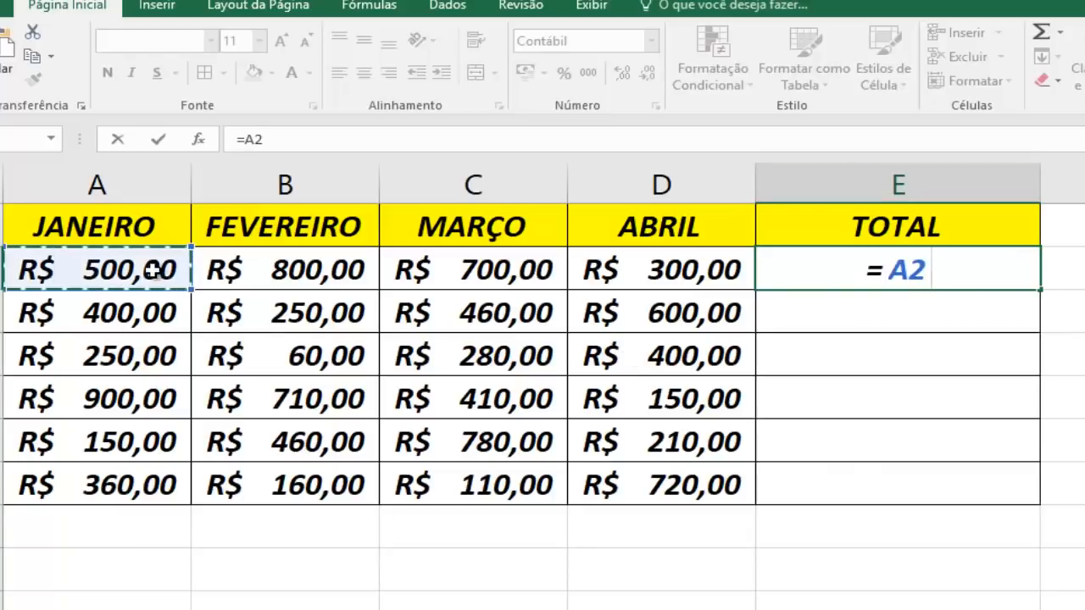
type("+")
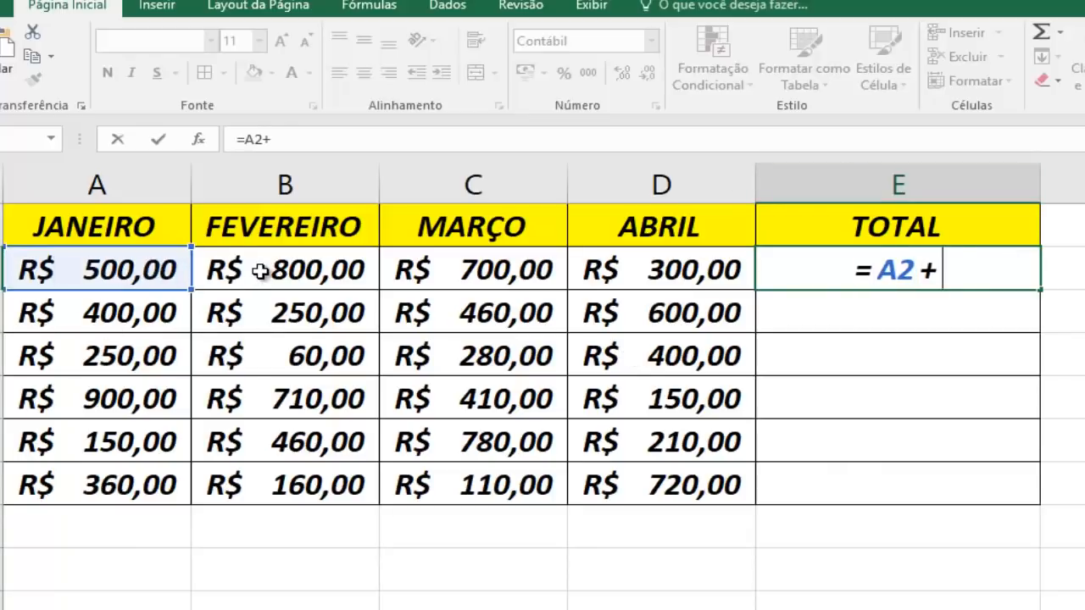
left_click(260, 271)
type("+")
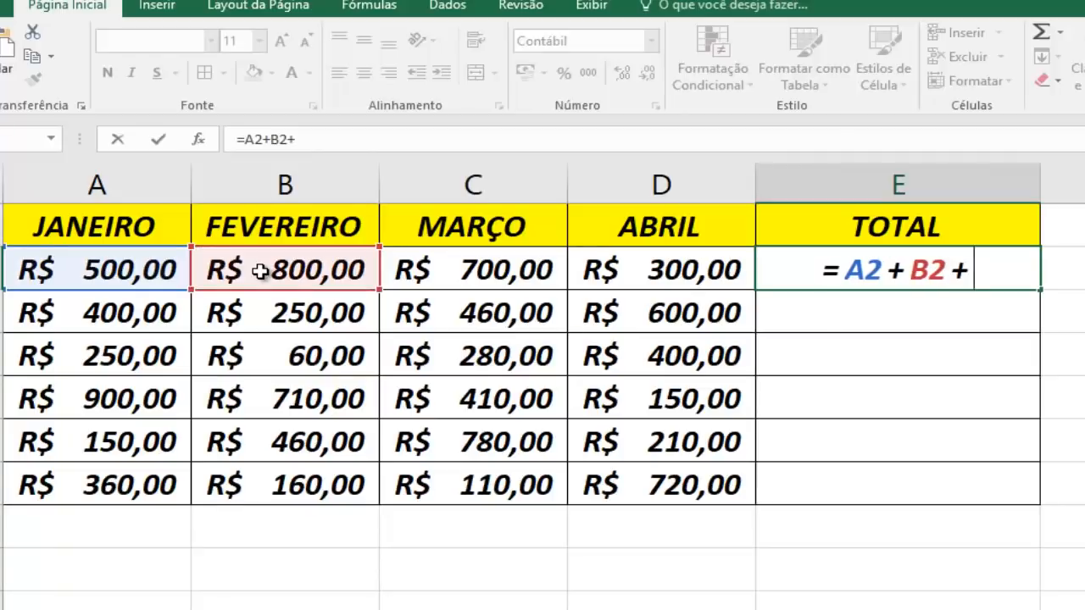
left_click(467, 266)
type("+")
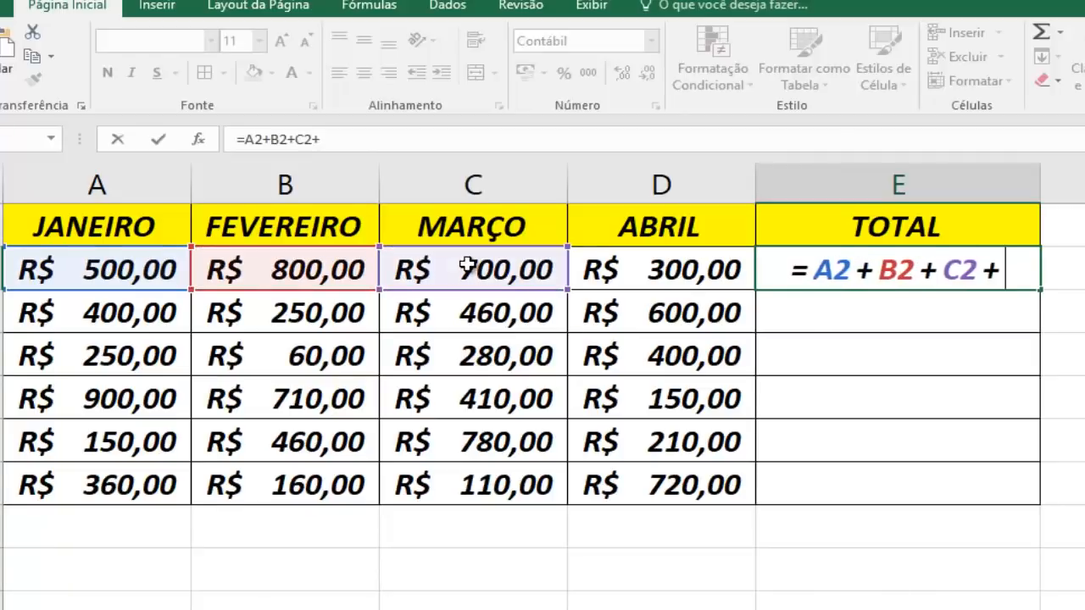
left_click(626, 265)
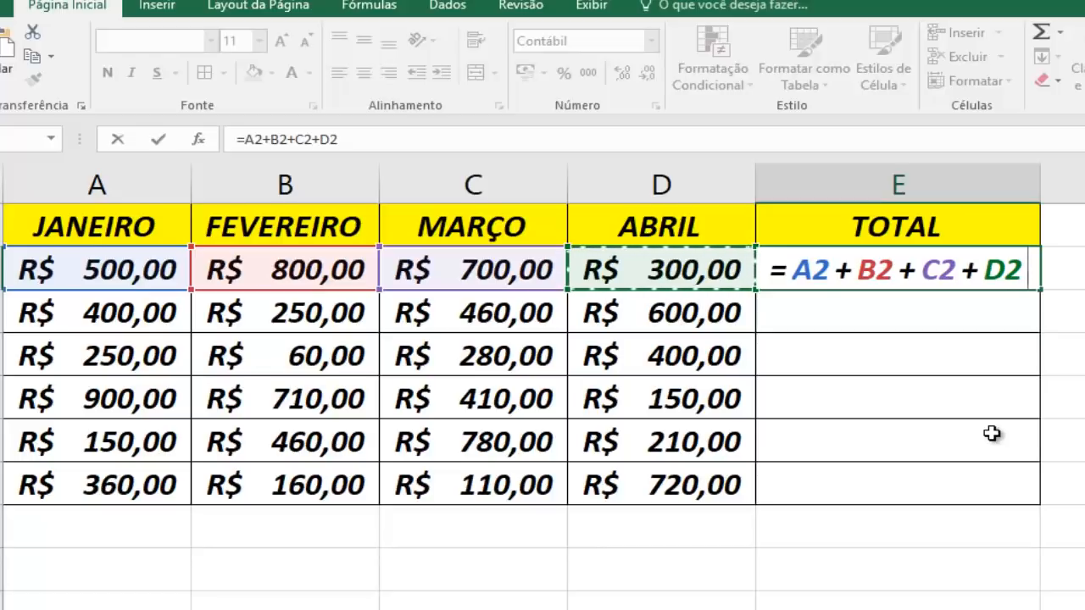
key("Return")
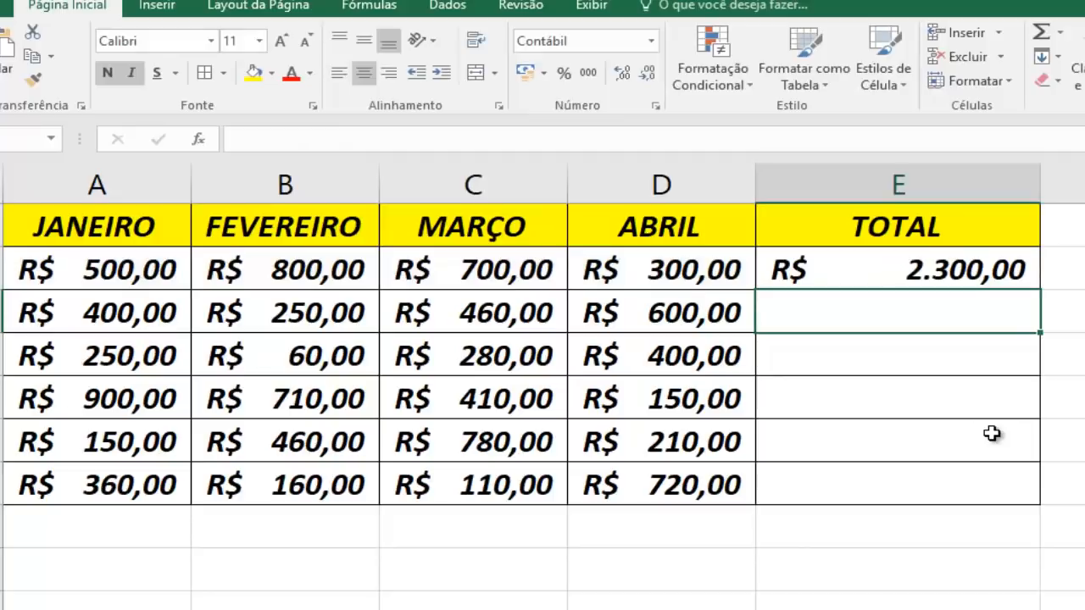
left_click(267, 270)
left_click(160, 272)
left_click(288, 269)
left_click(528, 272)
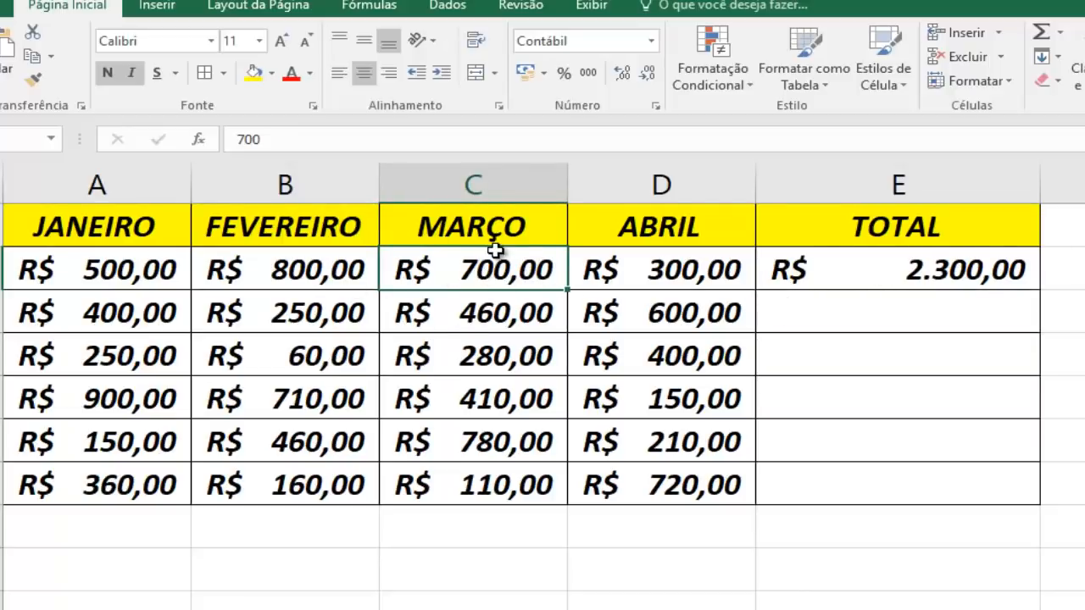
Change the MARÇO value in C2 to 400 and select the TOTAL cell E2 to check its formula
type("400")
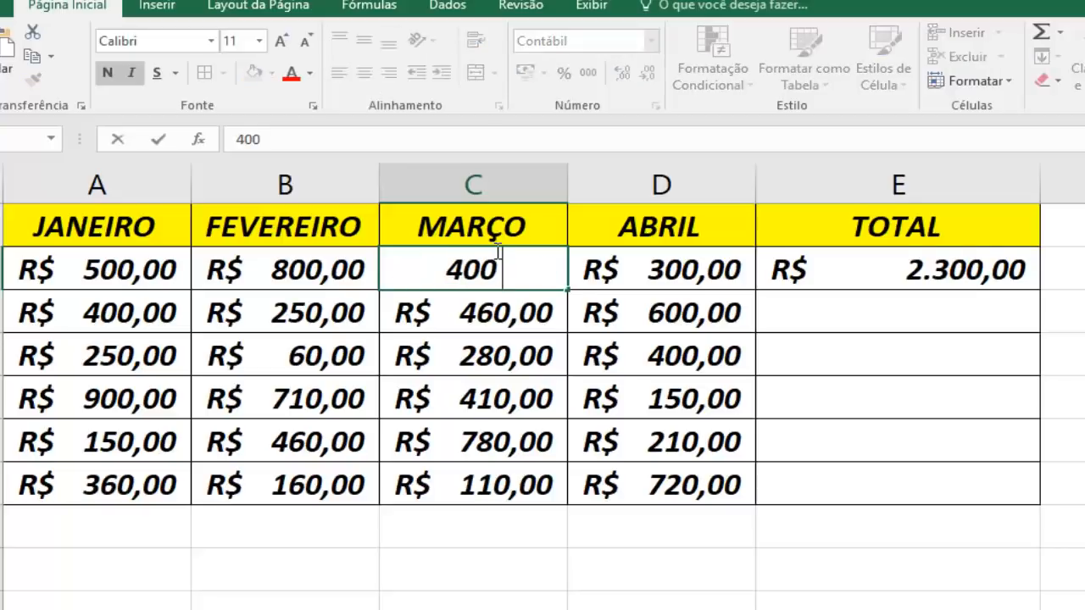
key("Return")
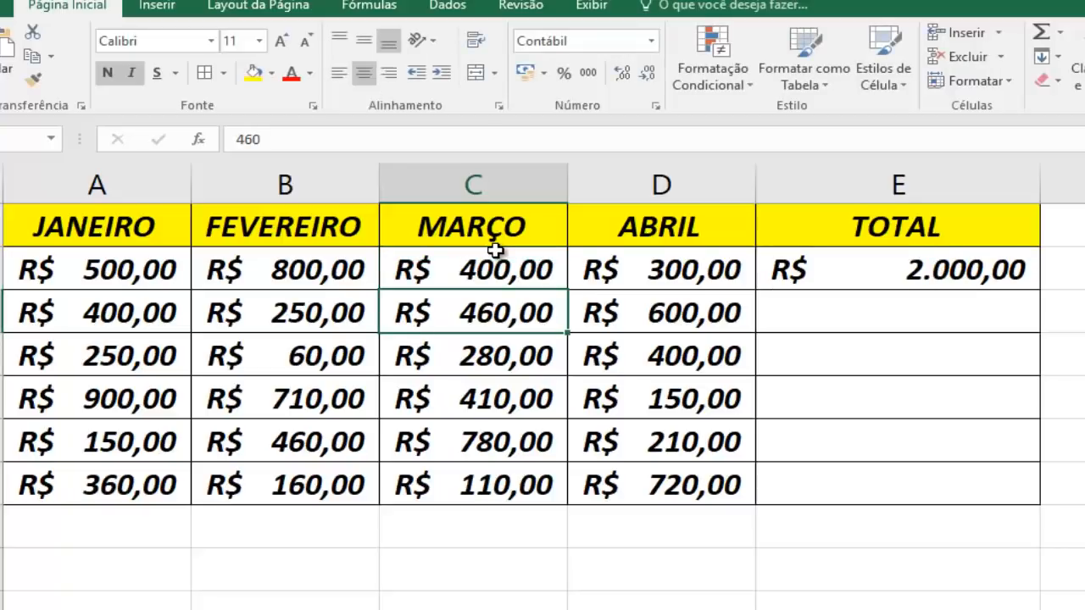
left_click(933, 271)
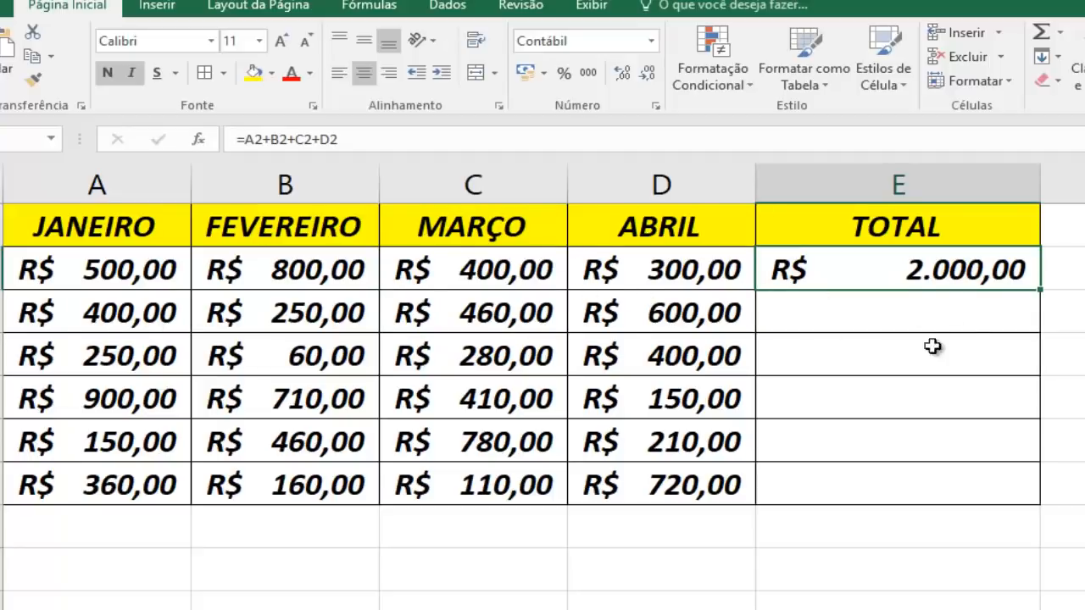
Enter the formula =A3+B3+C3+D3 in TOTAL cell E3 by picking the four month cells of row 3
left_click(845, 308)
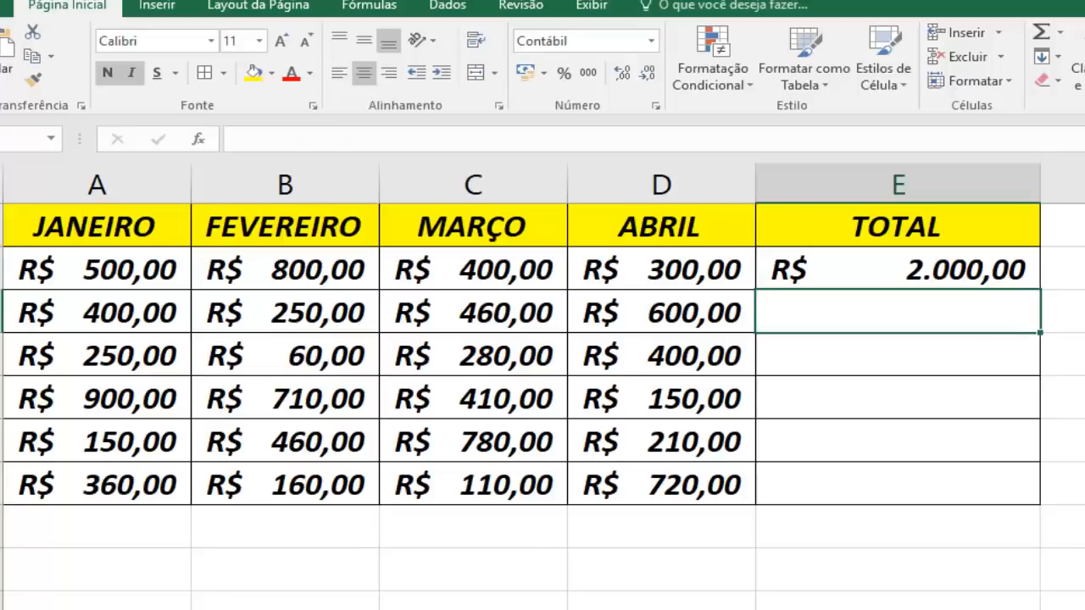
type("=")
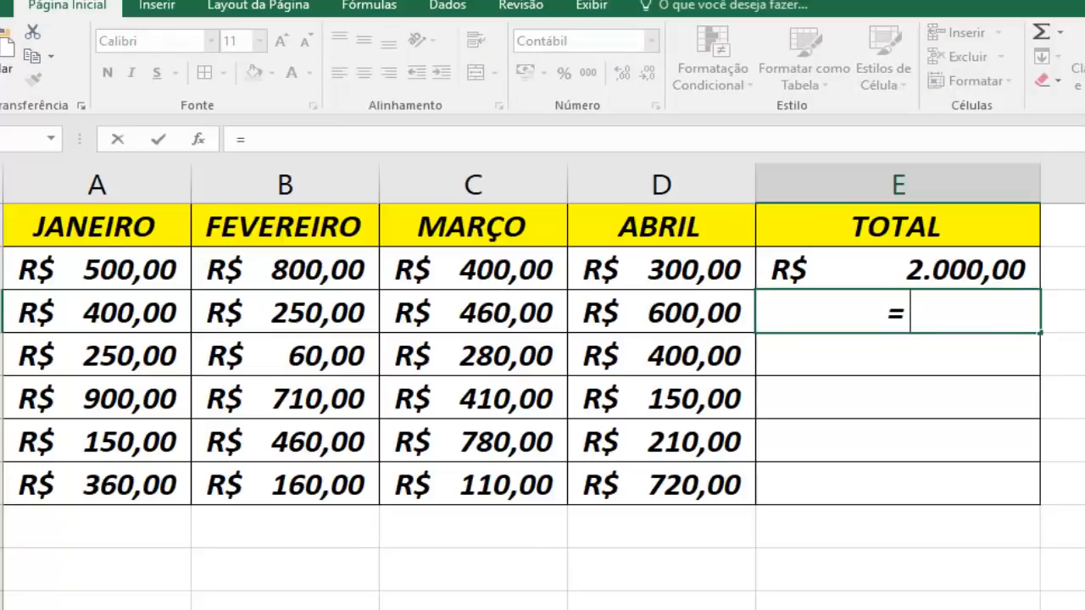
left_click(99, 314)
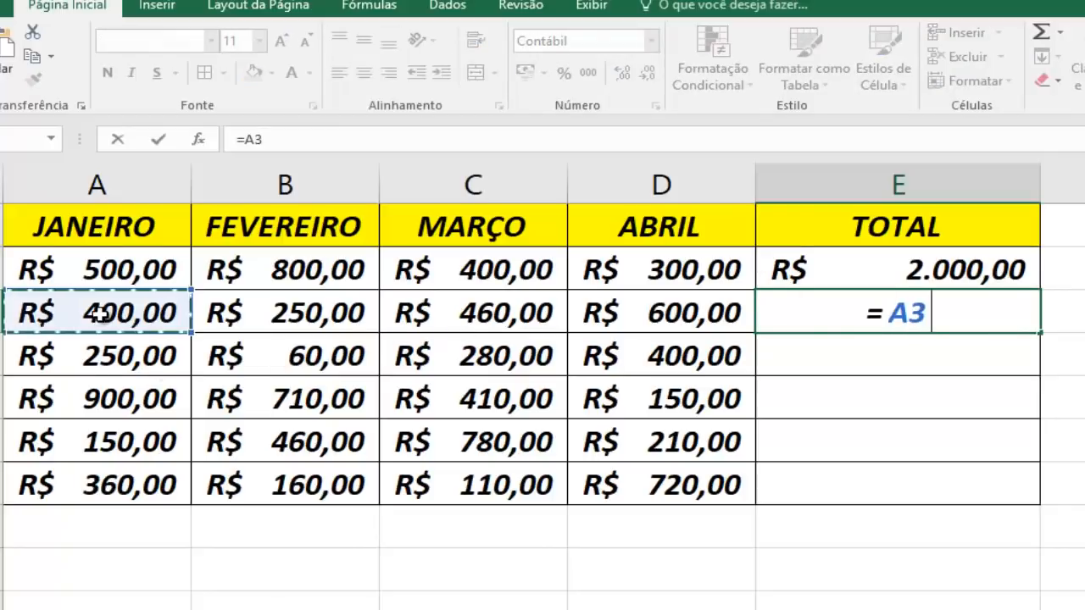
type("+")
left_click(243, 317)
type("+")
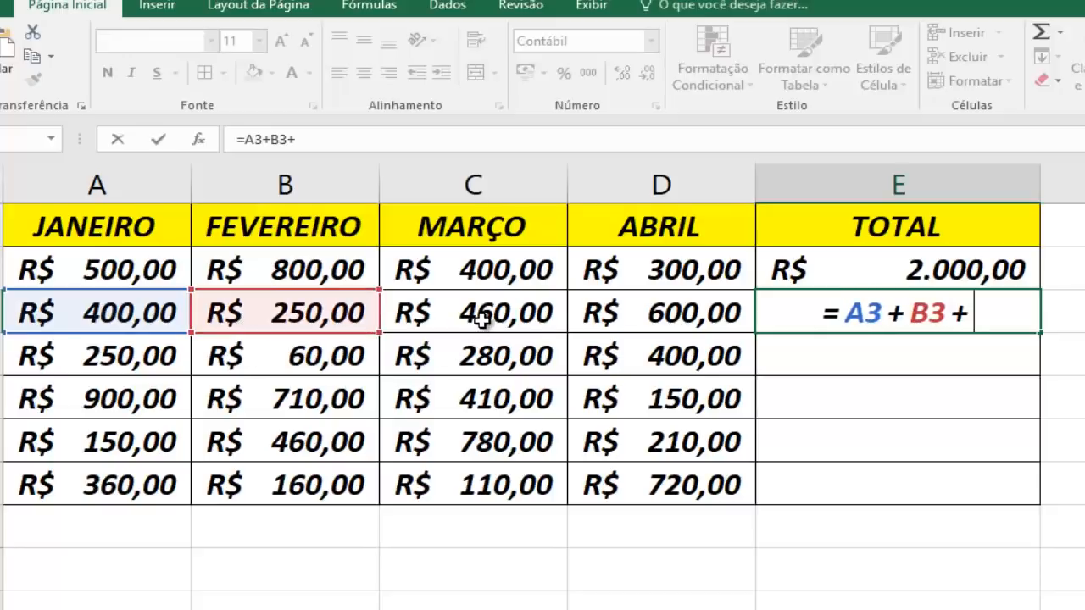
left_click(477, 310)
type("+")
left_click(663, 319)
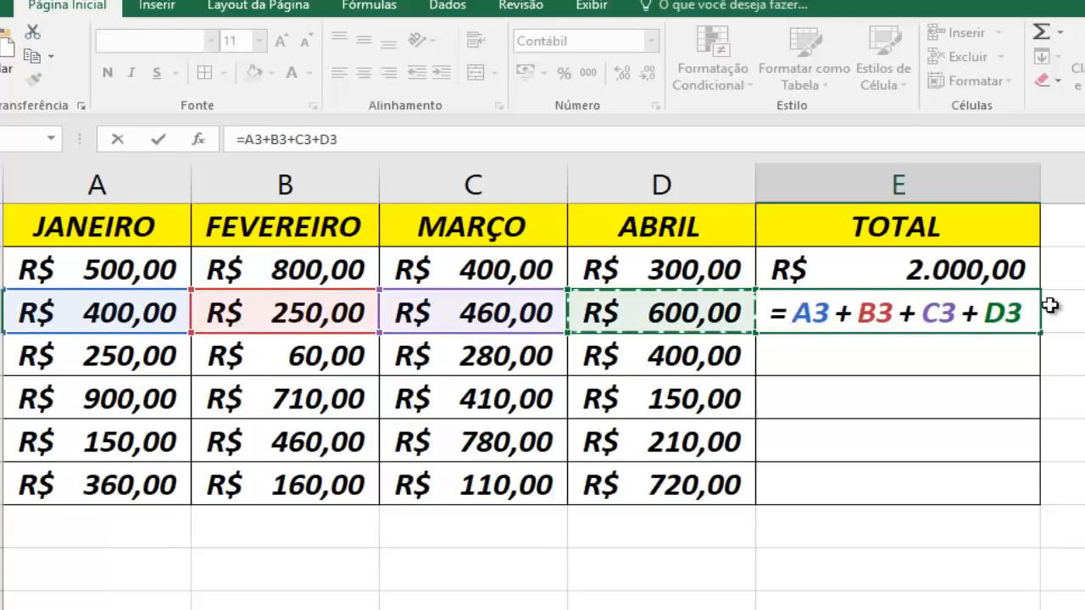
key("Return")
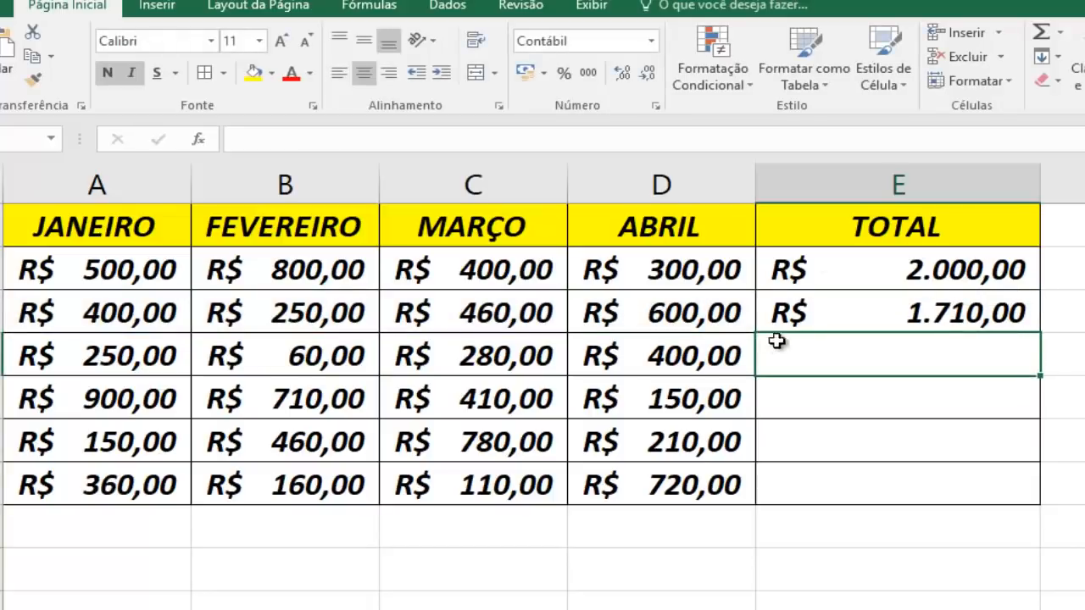
Delete the formula from TOTAL cell E3
left_click(900, 297)
left_click(887, 286)
left_click(887, 298)
left_click(881, 270)
left_click(875, 315)
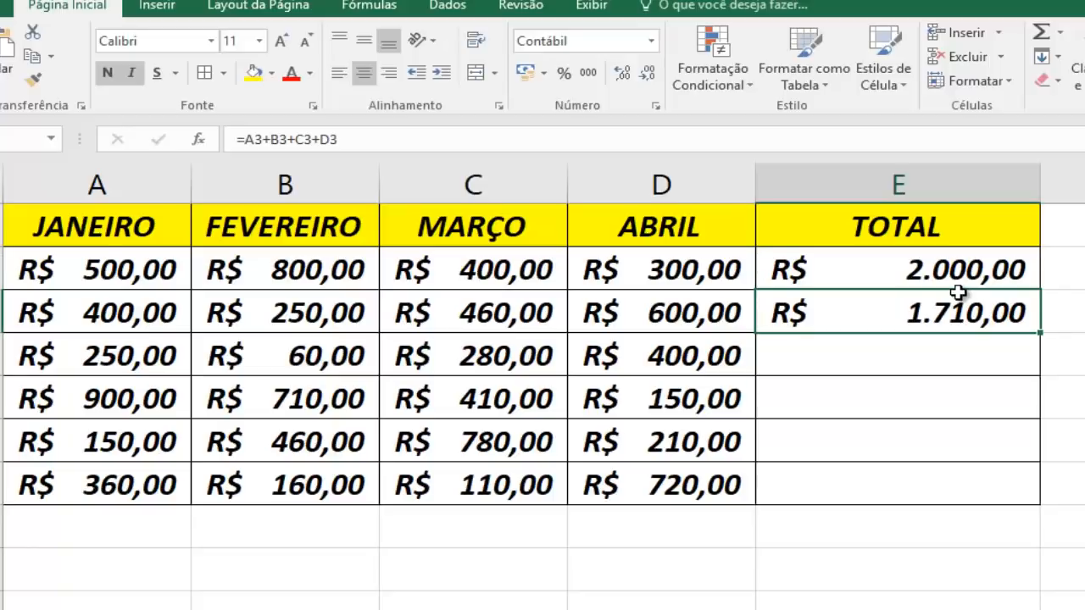
key("Delete")
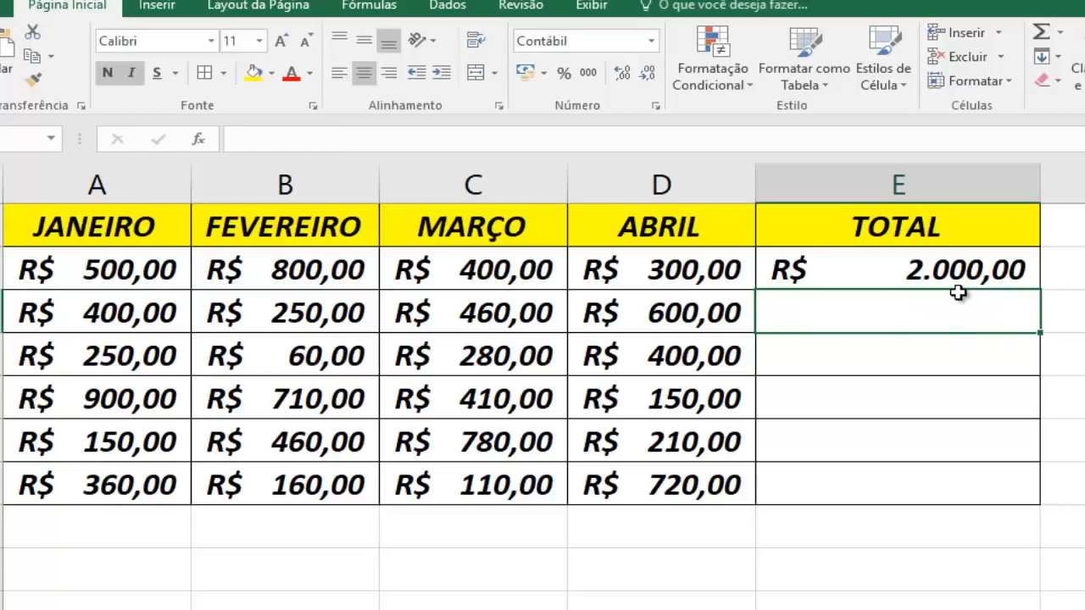
Fill the E2 sum formula down the TOTAL column through E7
left_click(848, 269)
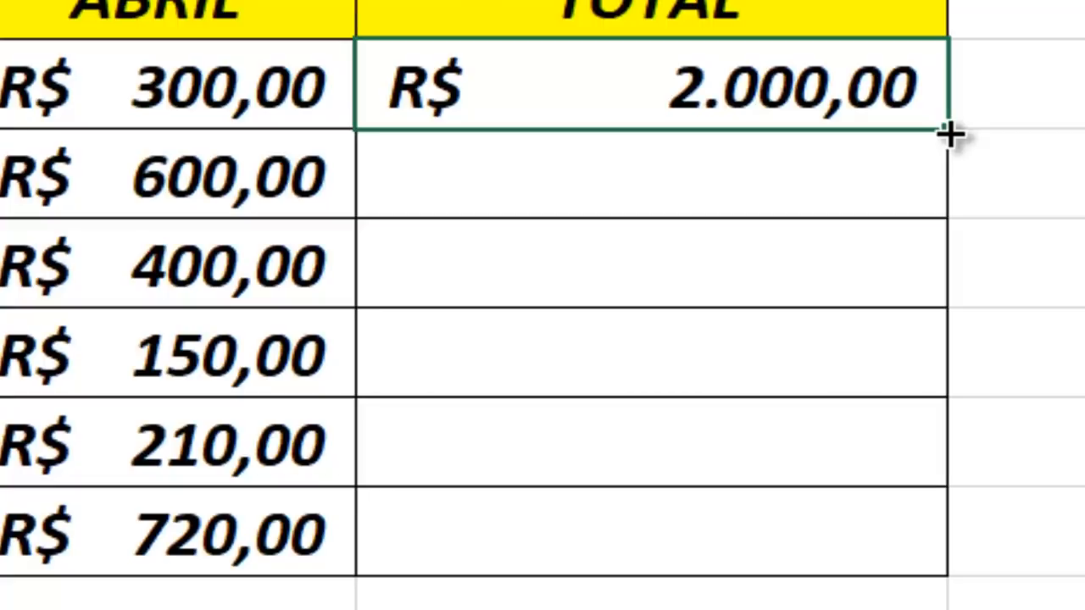
double_click(947, 134)
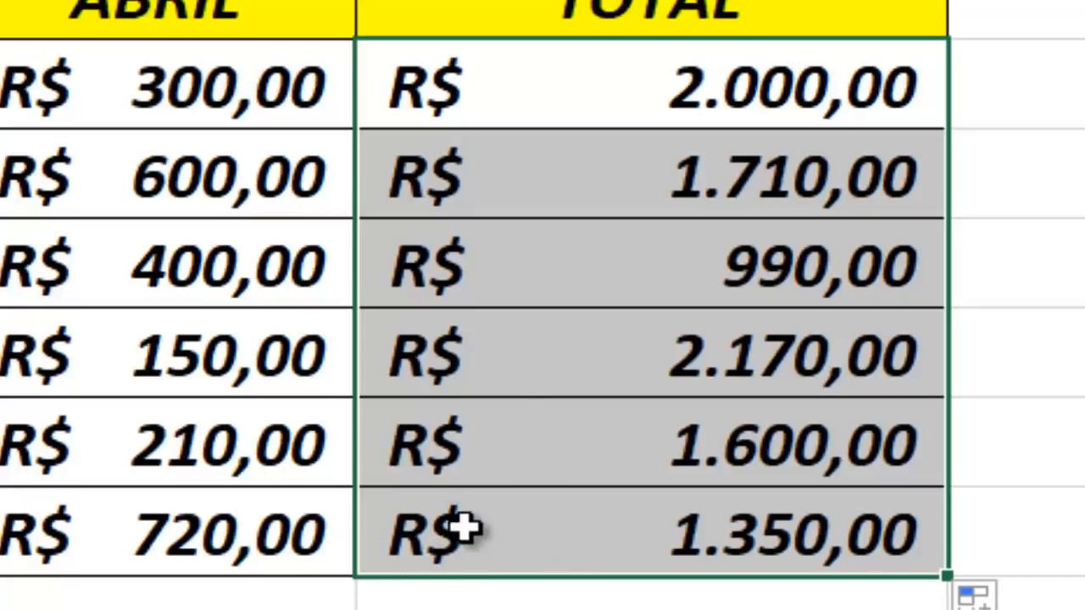
Inspect the copied formulas in TOTAL cells E5, E6 and E7 in edit mode without changing them
left_click(549, 277)
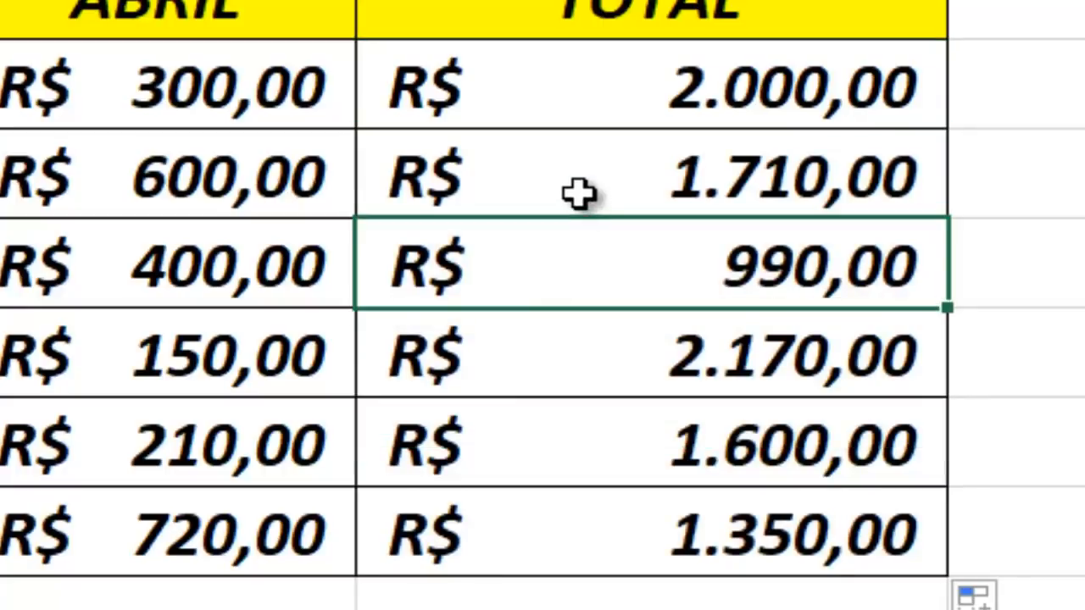
left_click(583, 198)
left_click(600, 366)
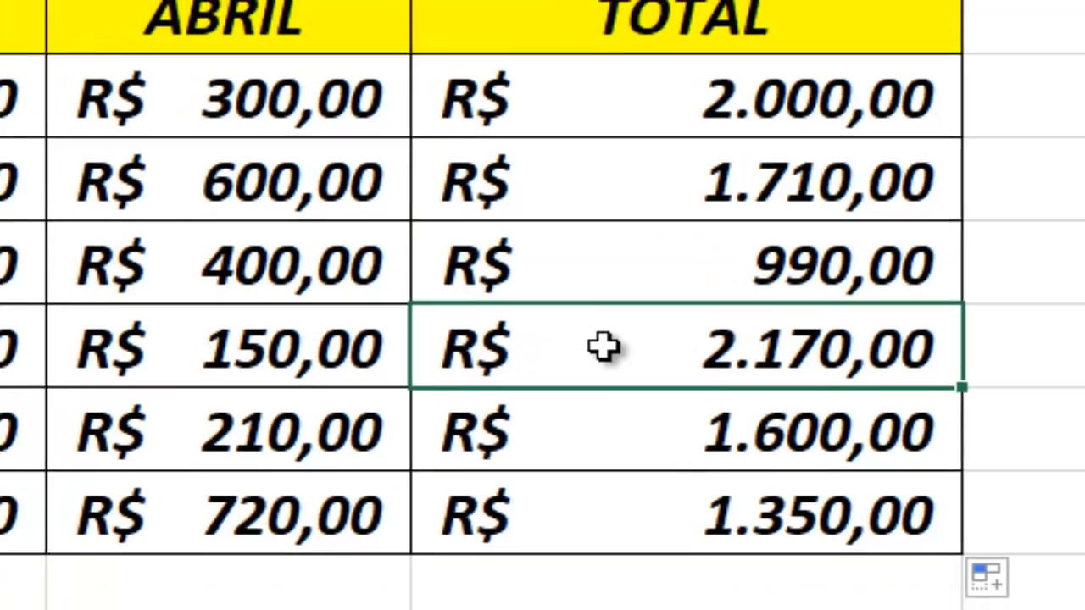
double_click(600, 366)
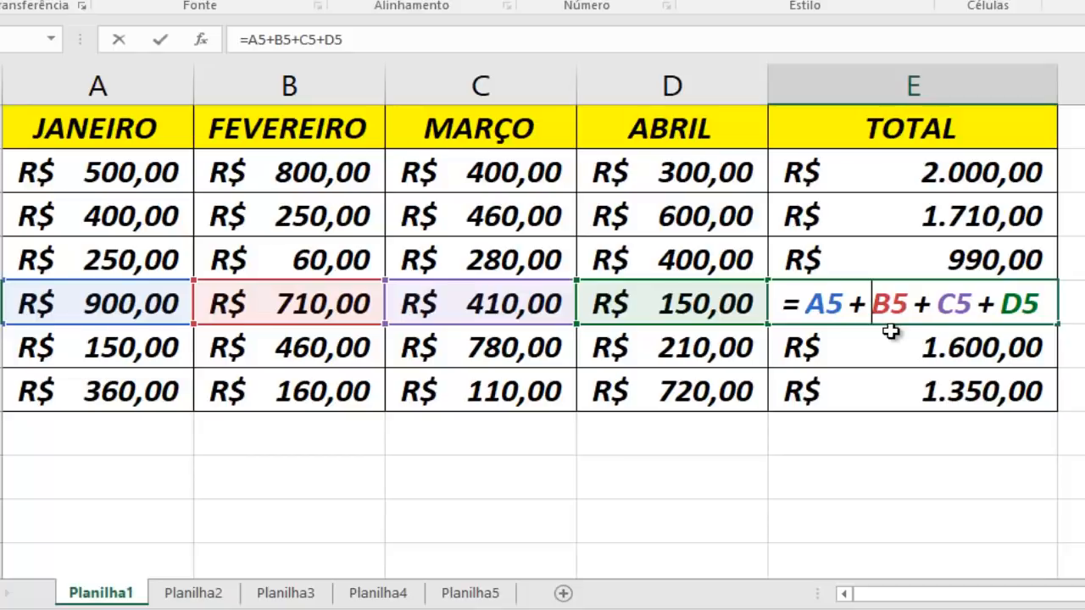
key("Return")
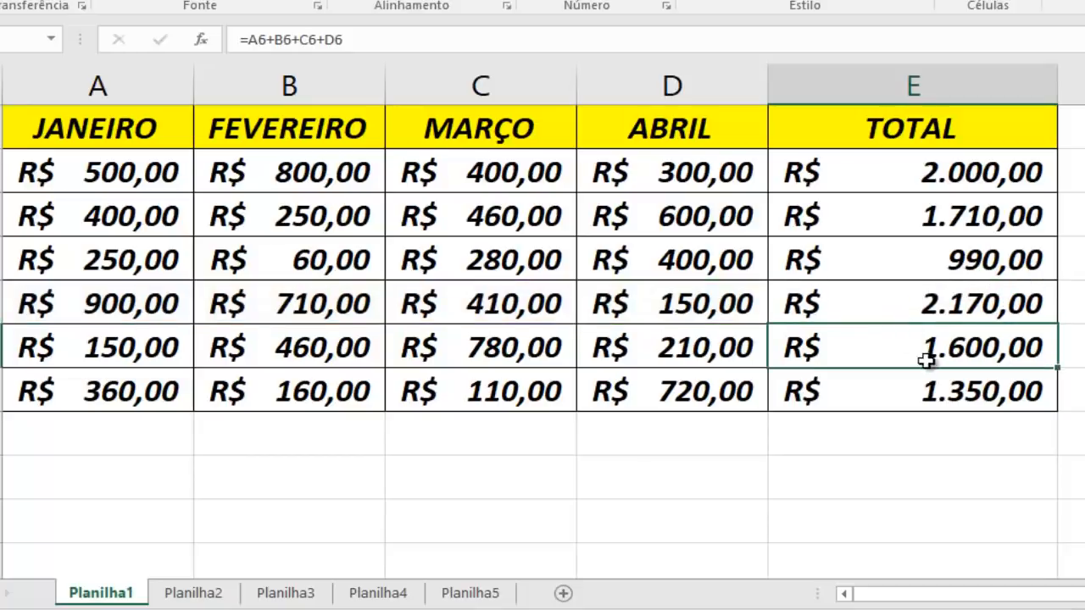
double_click(917, 346)
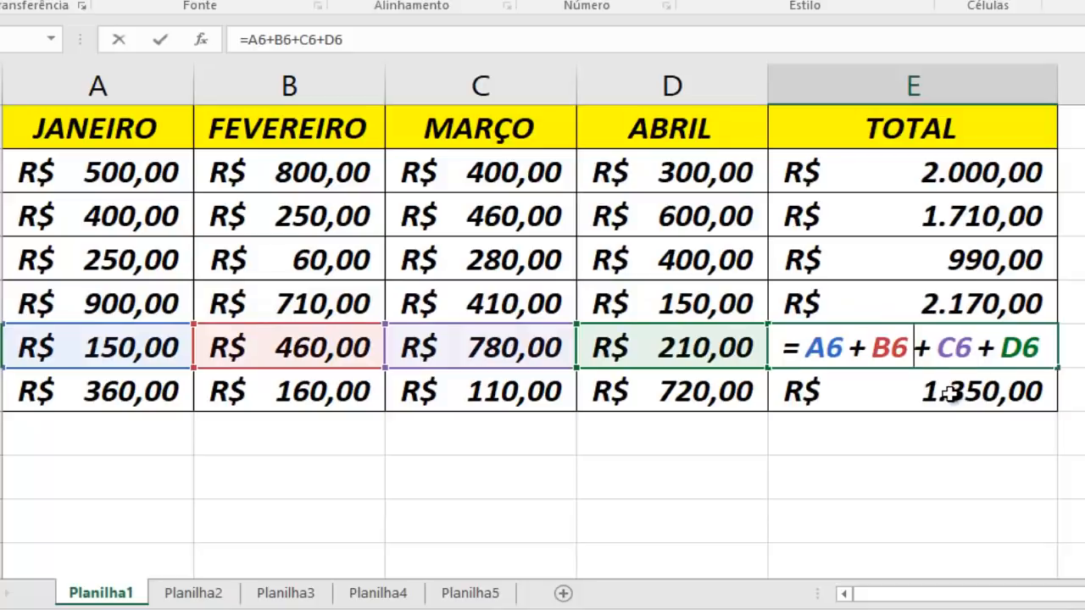
key("ctrl+Return")
left_click(948, 390)
double_click(949, 389)
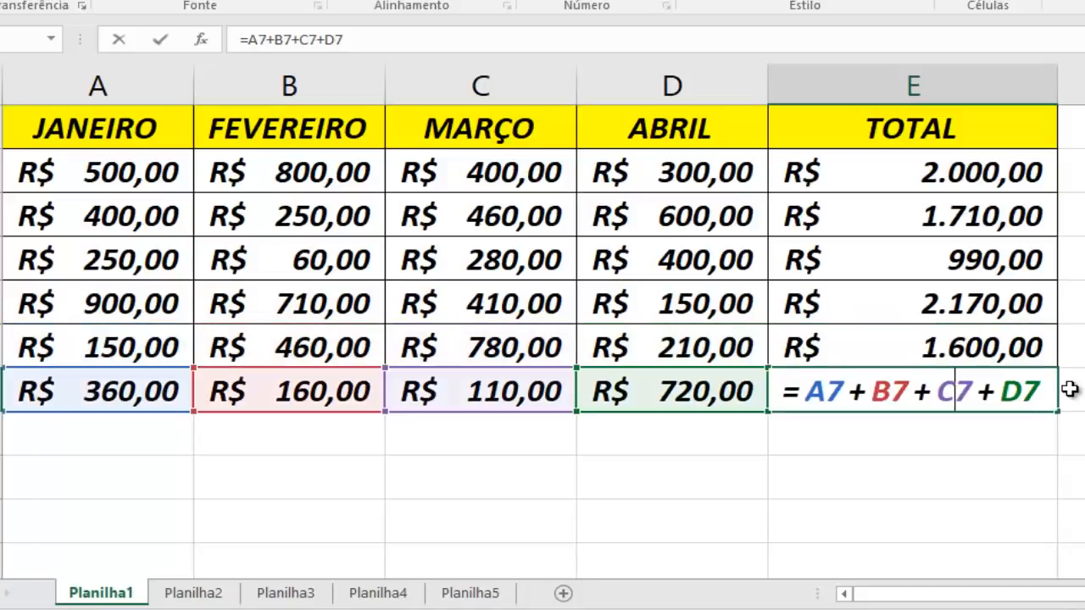
key("ctrl+Return")
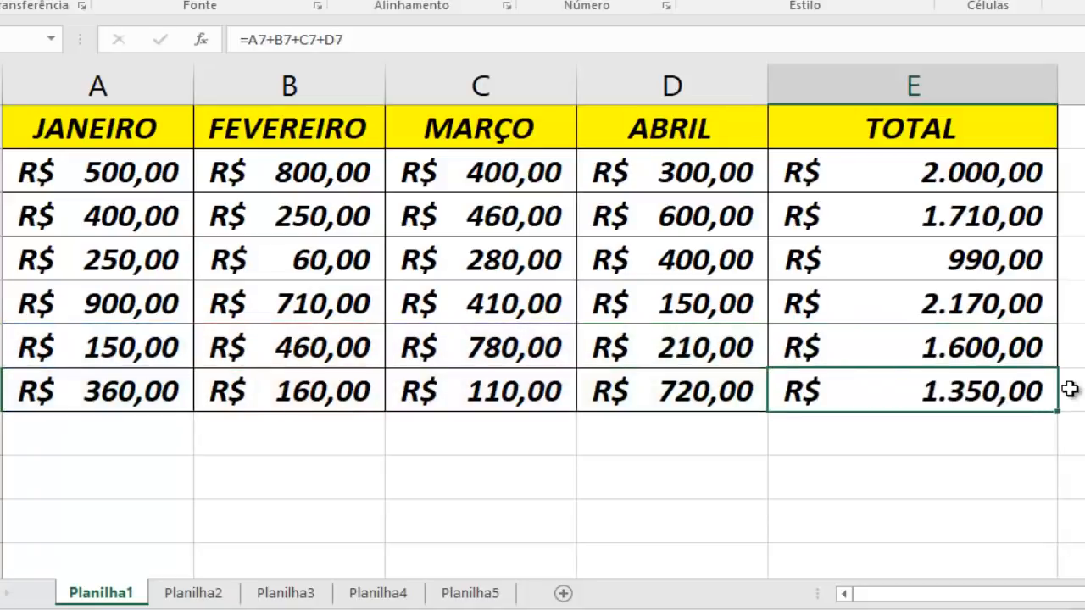
Enter the label TOTAL in cell D8, below the ABRIL values
left_click(688, 432)
left_click(907, 433)
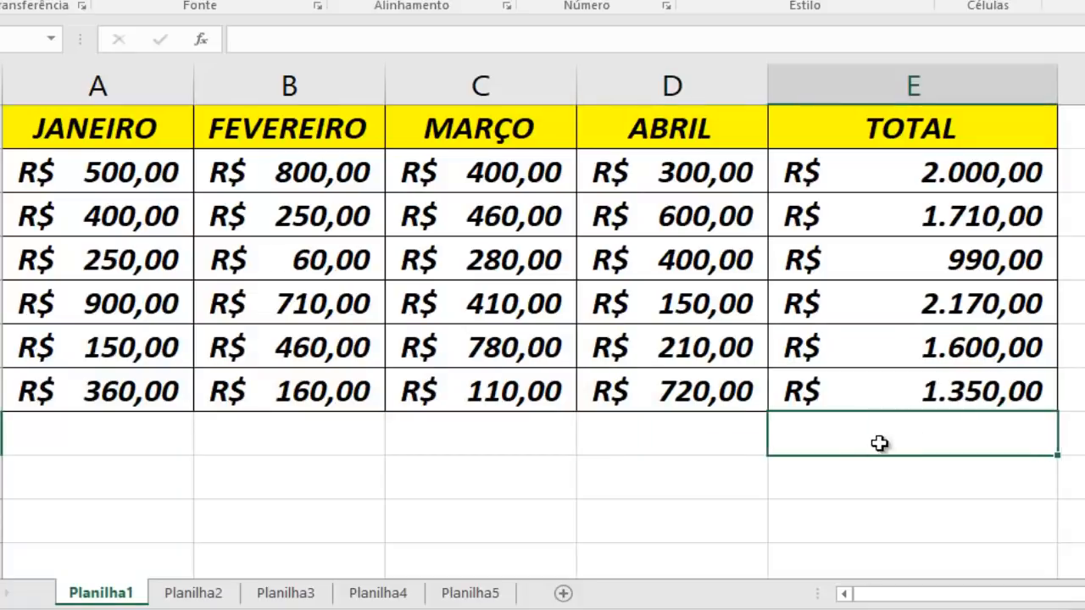
left_click(695, 438)
type("TOTAL")
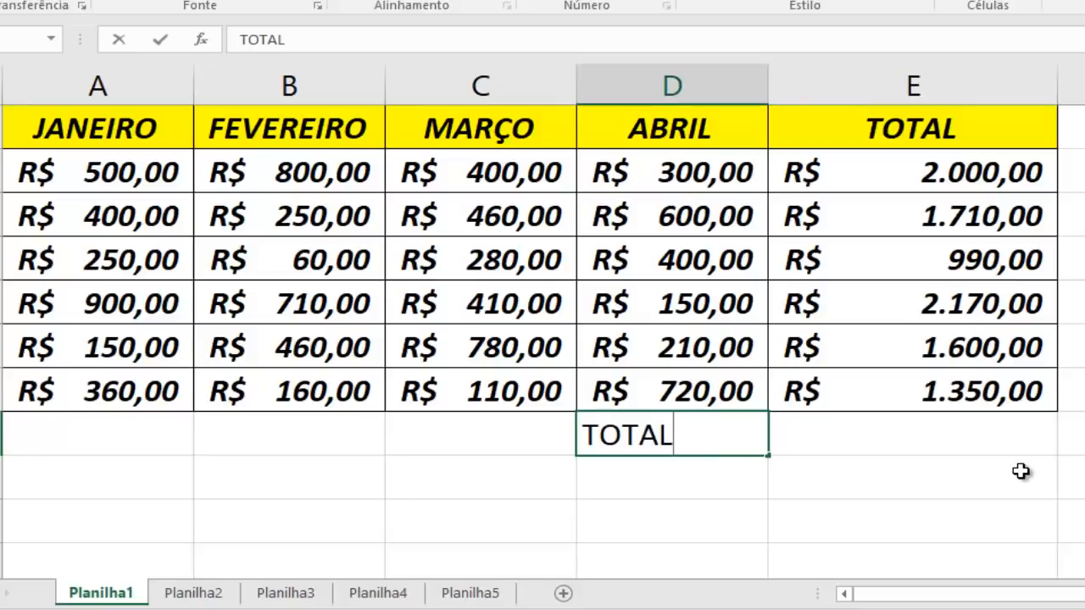
left_click(1017, 425)
Apply the MARÇO header's formatting to the TOTAL label in D8 with Format Painter and align the label right
left_click(661, 449)
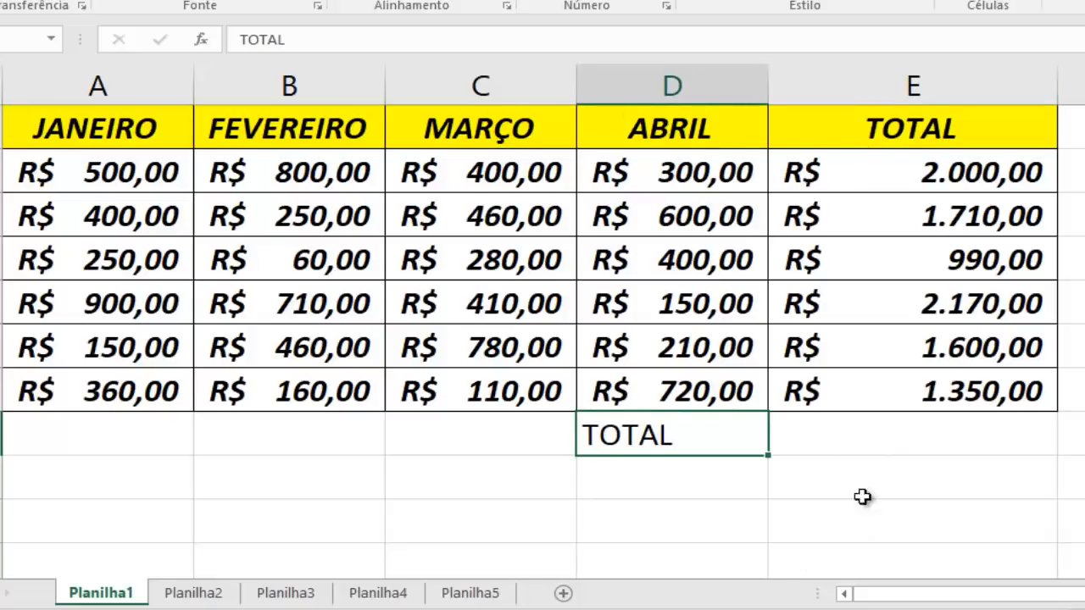
left_click(453, 118)
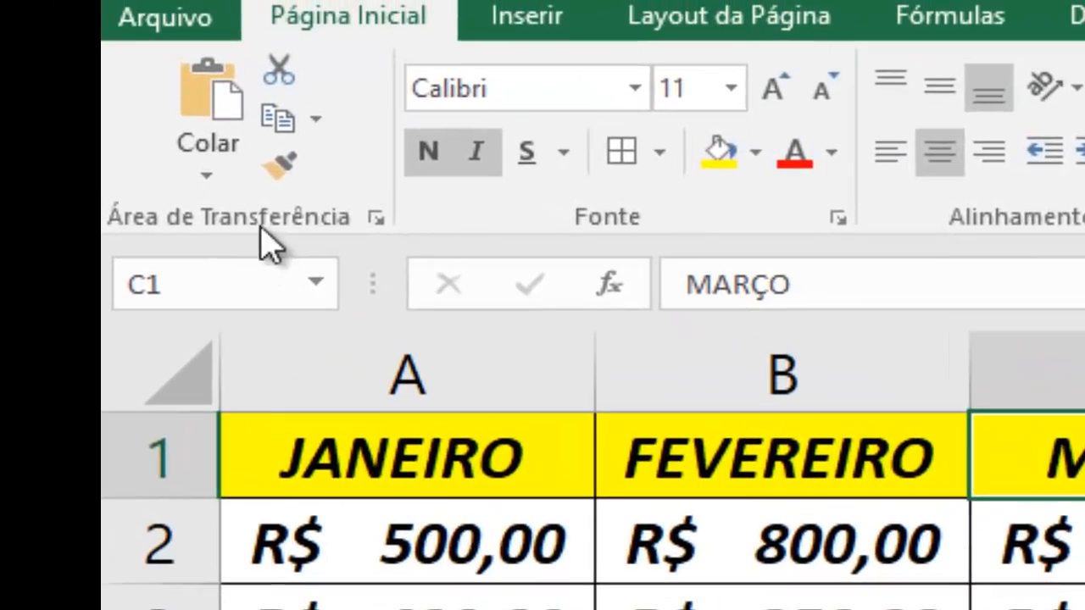
left_click(279, 165)
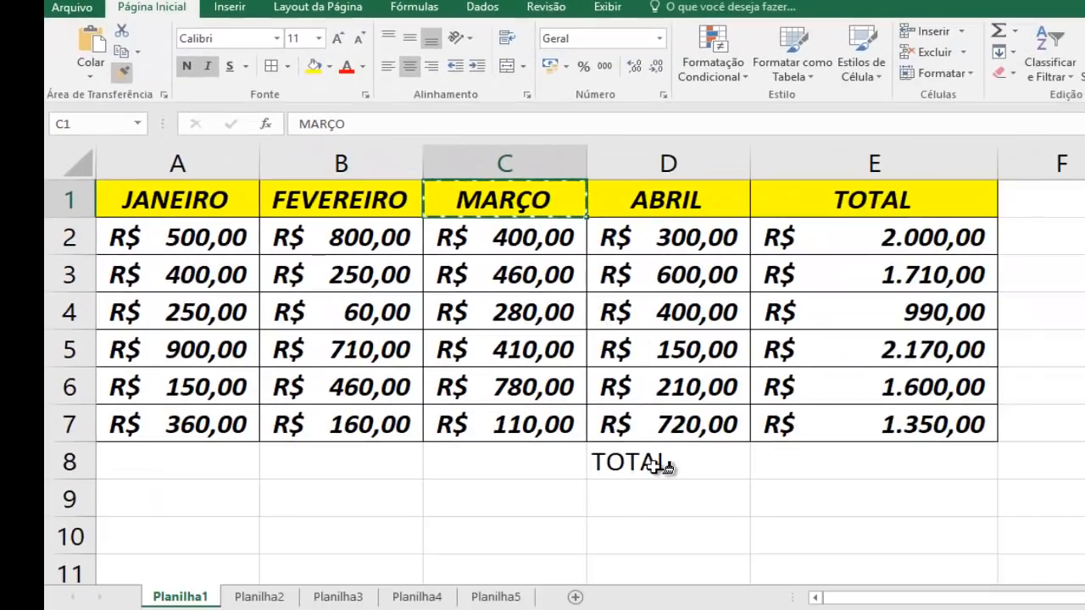
left_click(659, 465)
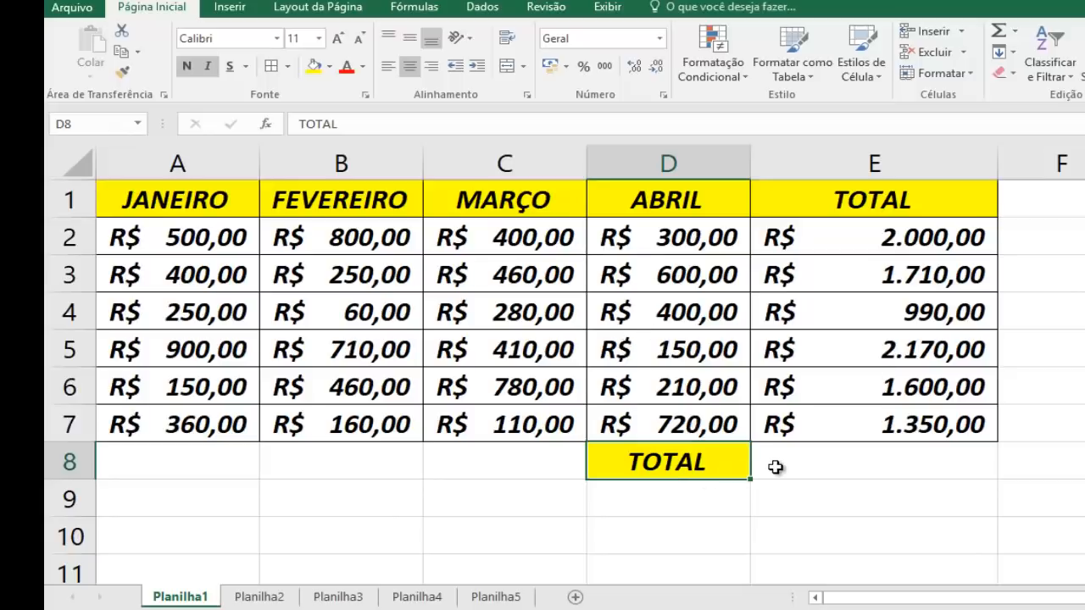
left_click(431, 67)
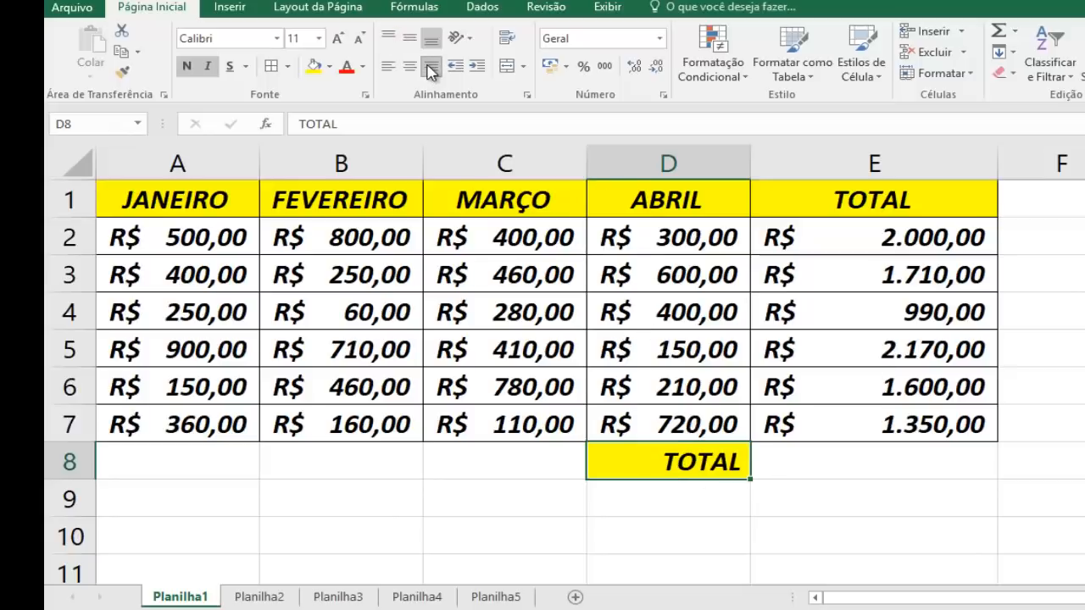
Enter the grand total formula =E2+E3+E4+E5+E6+E7 in E8 by picking the six row totals
left_click(937, 462)
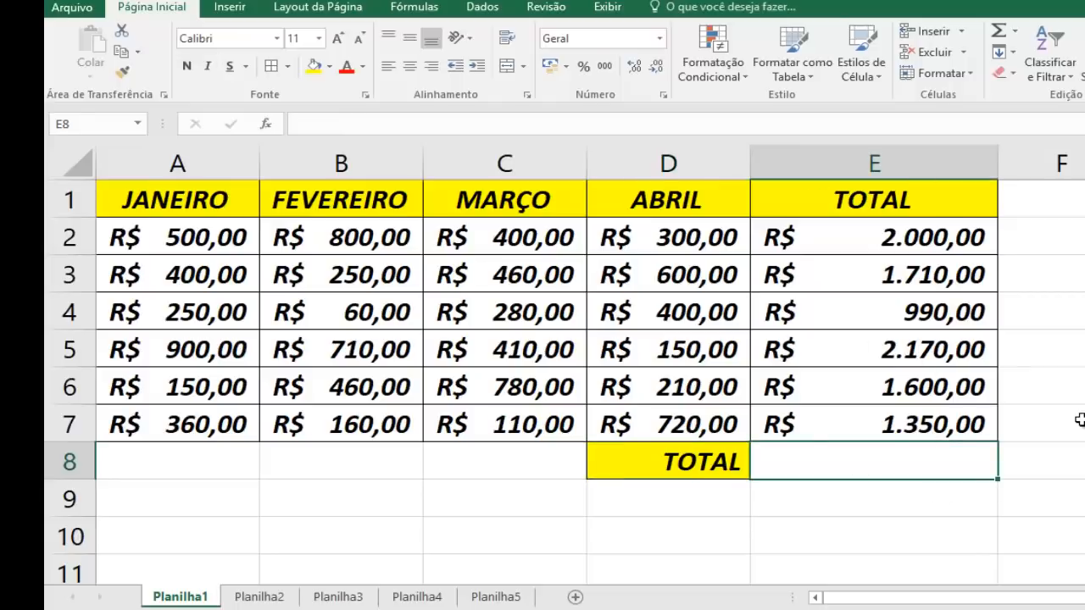
type("=")
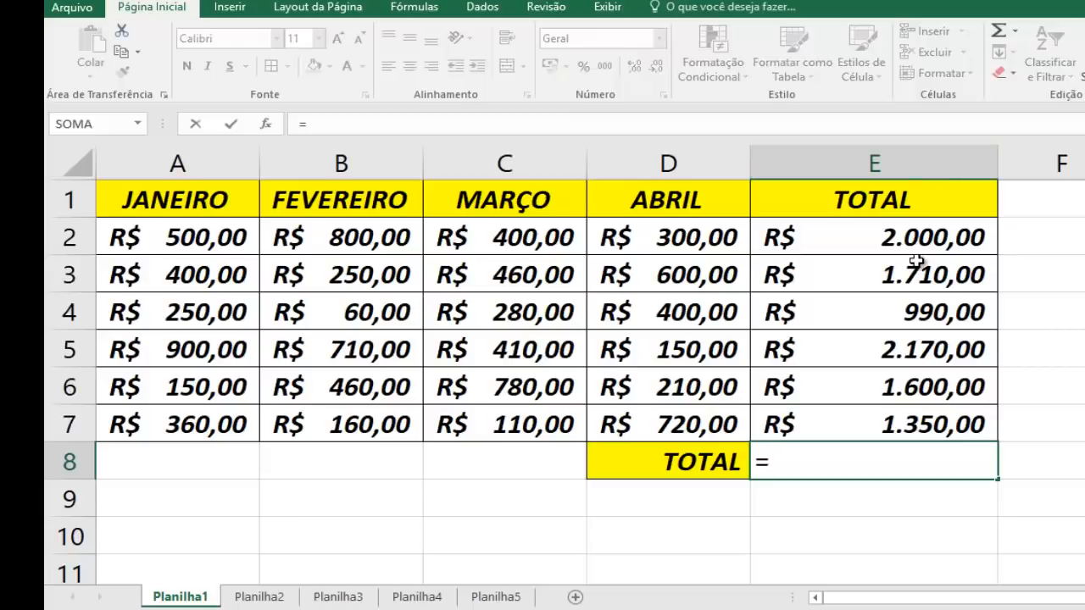
left_click(869, 240)
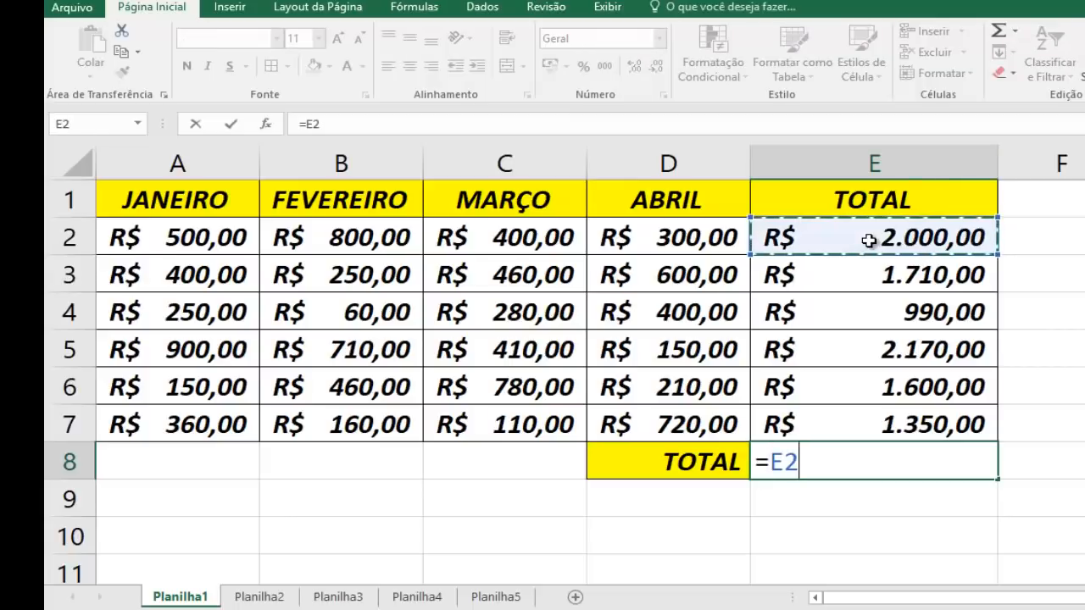
type("+")
left_click(896, 278)
type("+")
left_click(903, 314)
type("+")
left_click(911, 345)
type("+")
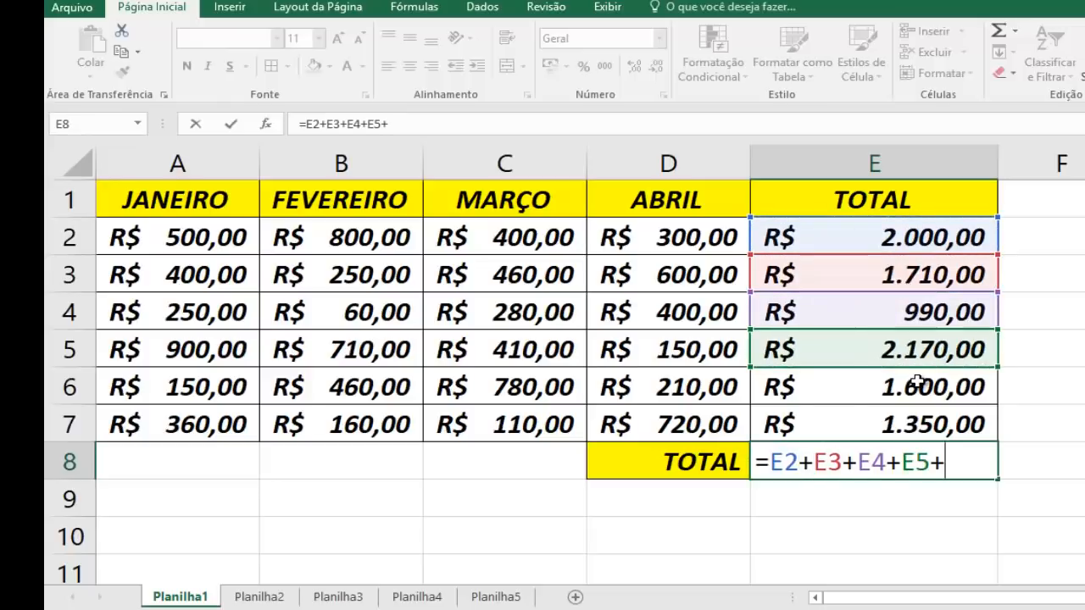
left_click(918, 383)
type("+")
left_click(926, 419)
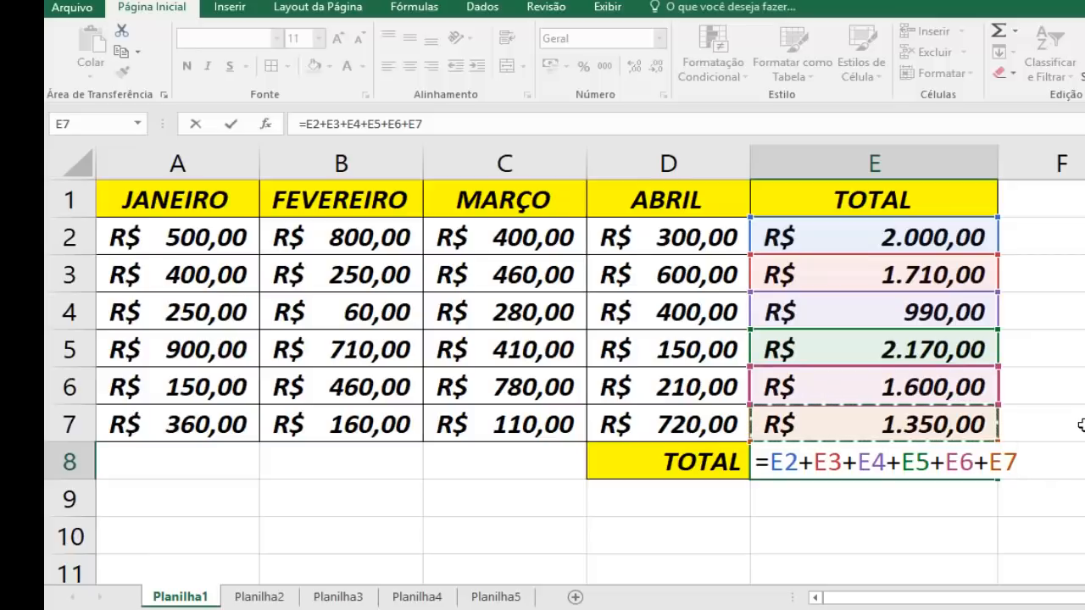
key("Return")
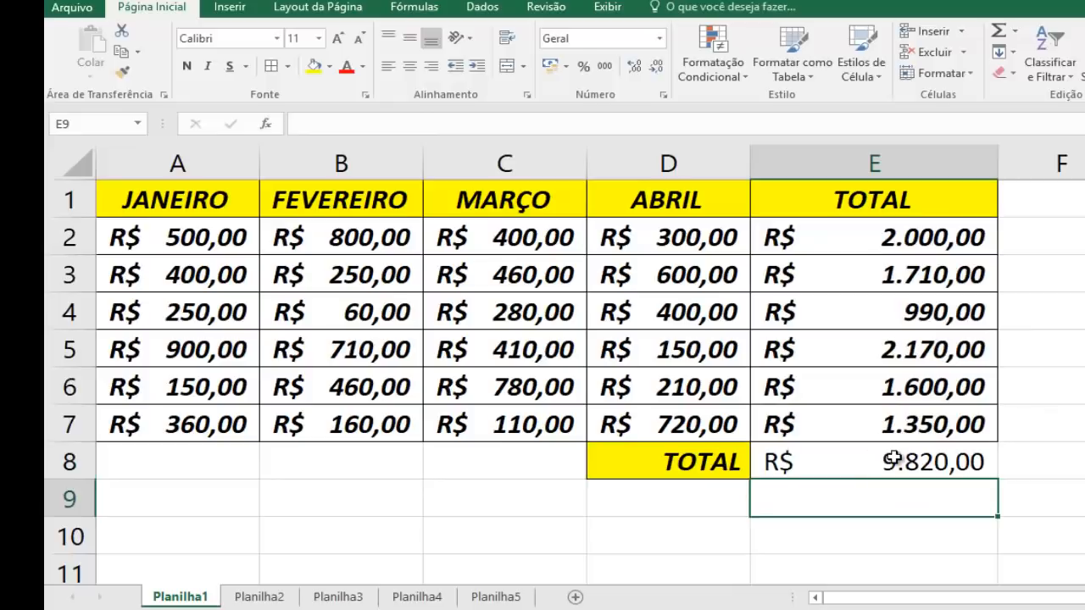
Copy the formatting of the row total in E7 onto the grand total in E8 with Format Painter
left_click(892, 458)
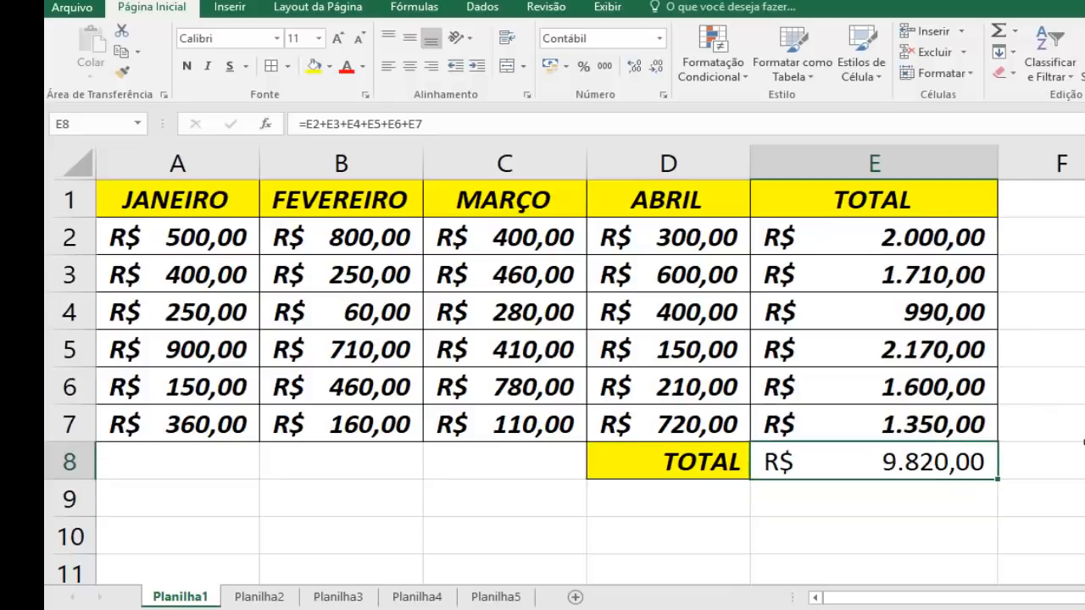
left_click(927, 422)
left_click(123, 72)
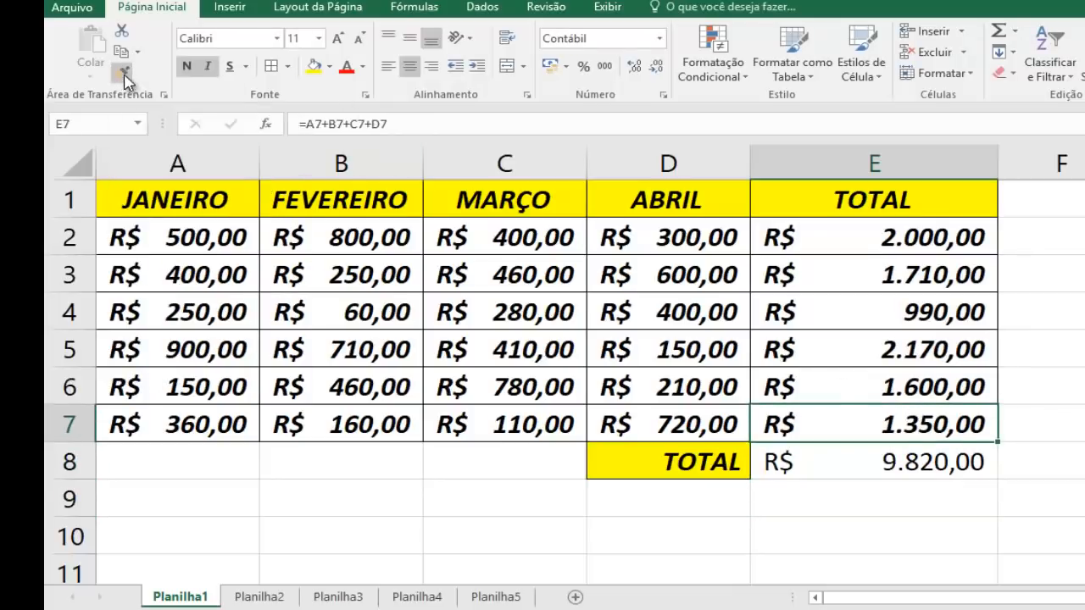
left_click(907, 477)
left_click(907, 477)
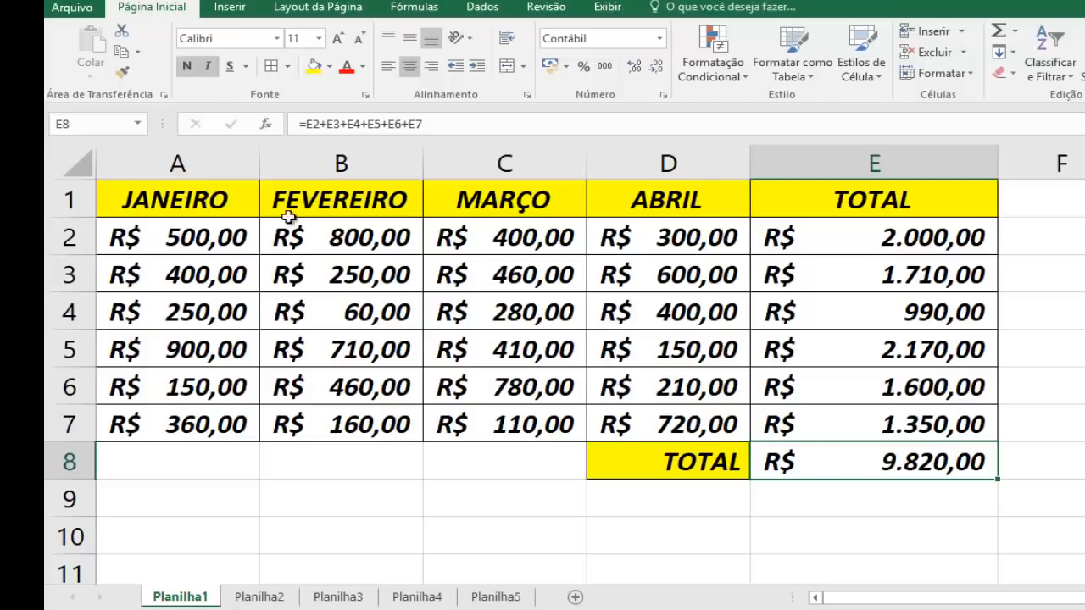
Change the FEVEREIRO values to 500 in B3 and 180 in B4, and select the grand total in E8 for checking
left_click(356, 278)
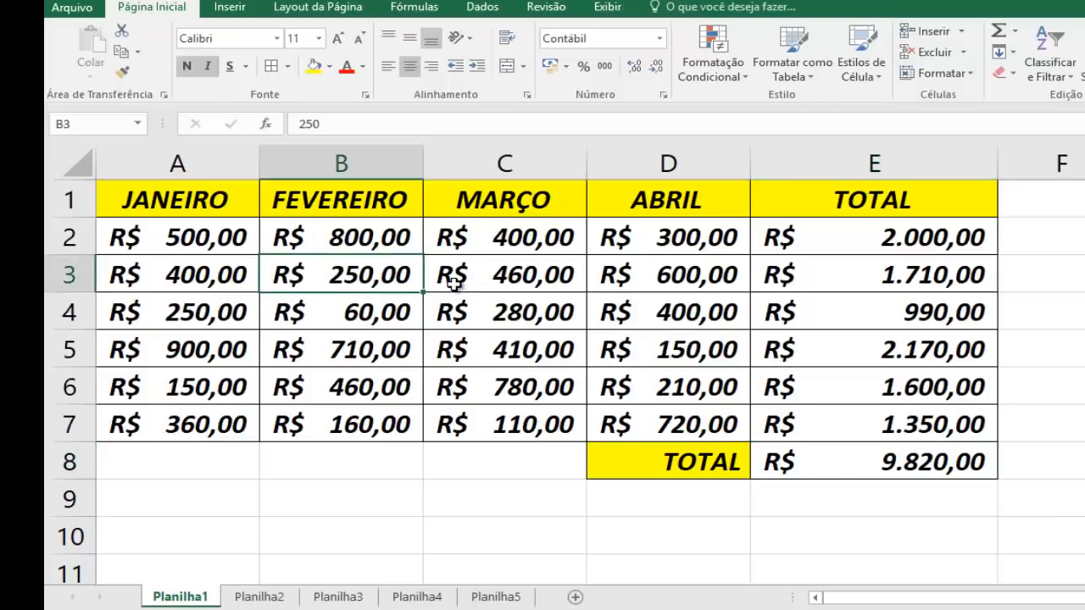
type("500")
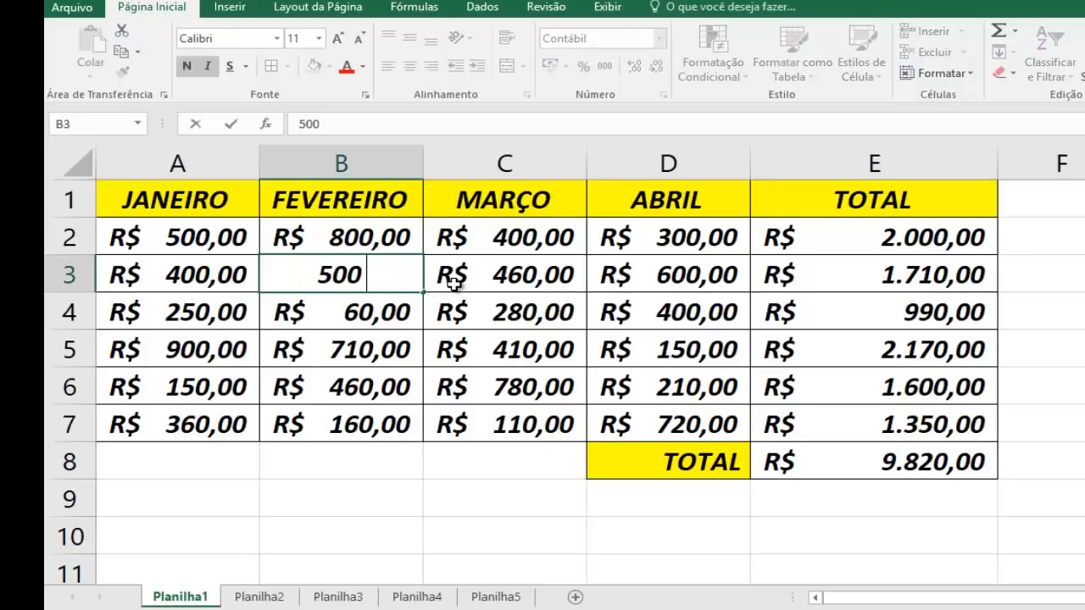
key("Return")
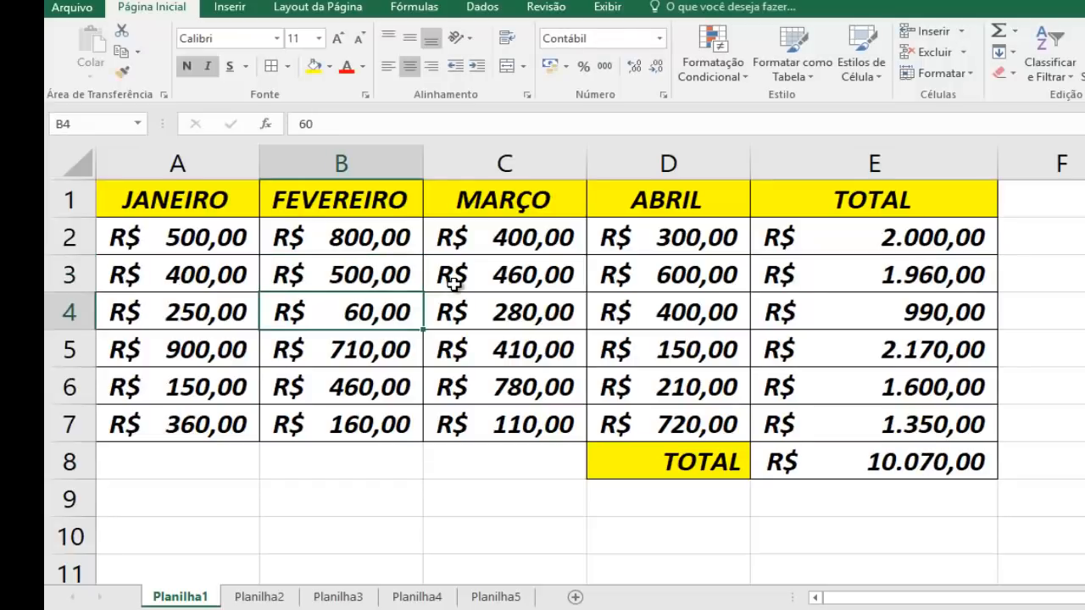
type("180")
key("Return")
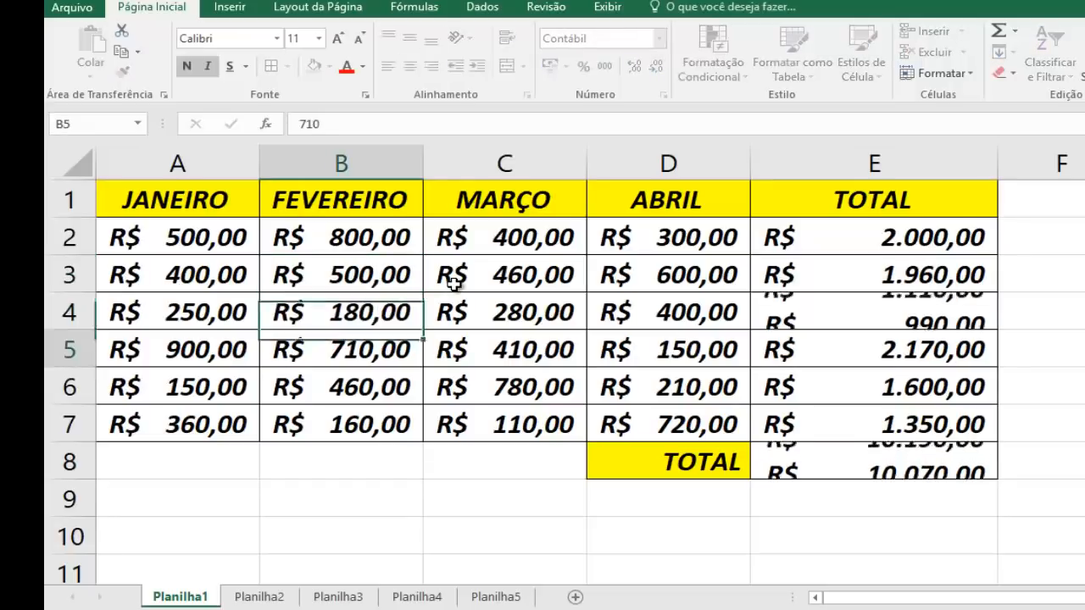
left_click(879, 466)
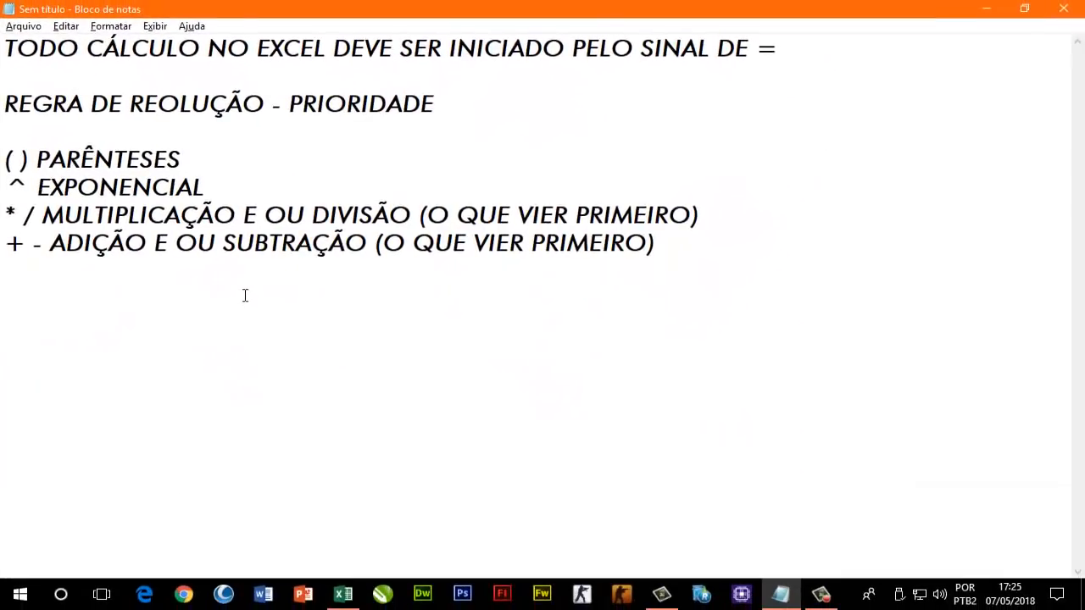
Review the calculation priority rules in the Notepad notes line by line, from parentheses through addition and subtraction
left_click_drag(4, 159, 186, 159)
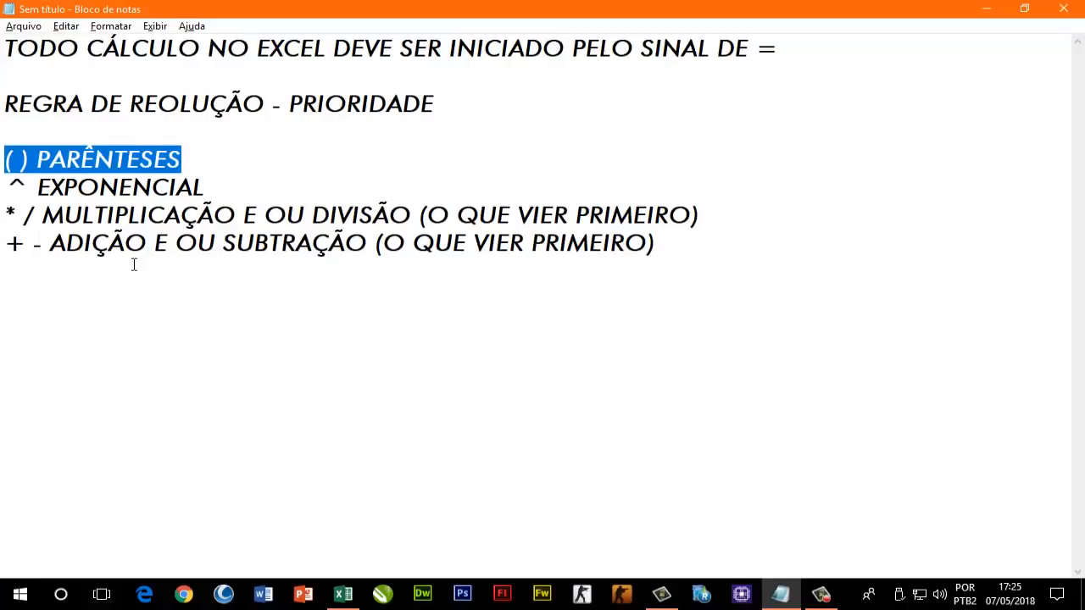
left_click_drag(223, 184, 2, 185)
left_click_drag(356, 219, 34, 217)
left_click_drag(348, 243, 3, 245)
left_click(403, 247)
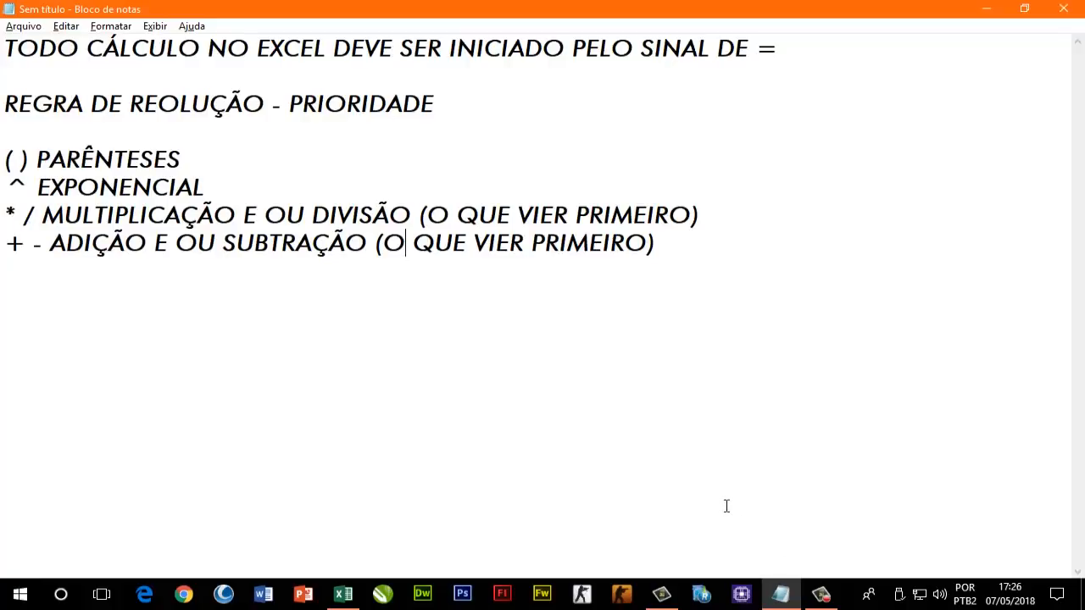
Switch back to Excel and enter the formula =5+2*7 in cell A1 of sheet Planilha2
left_click(343, 594)
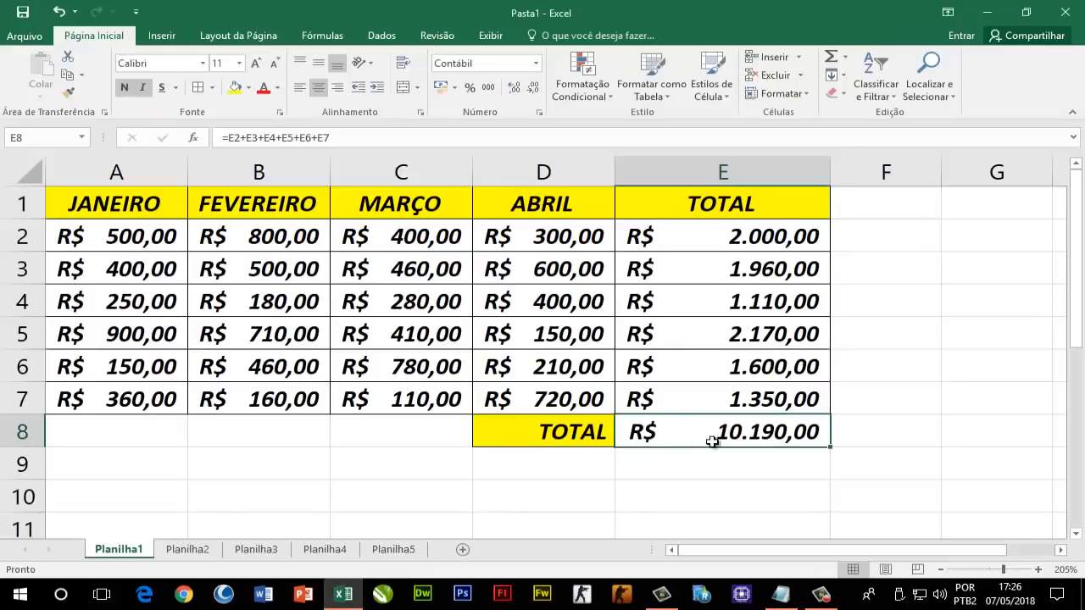
left_click(188, 549)
scroll(369, 369, "up", 15)
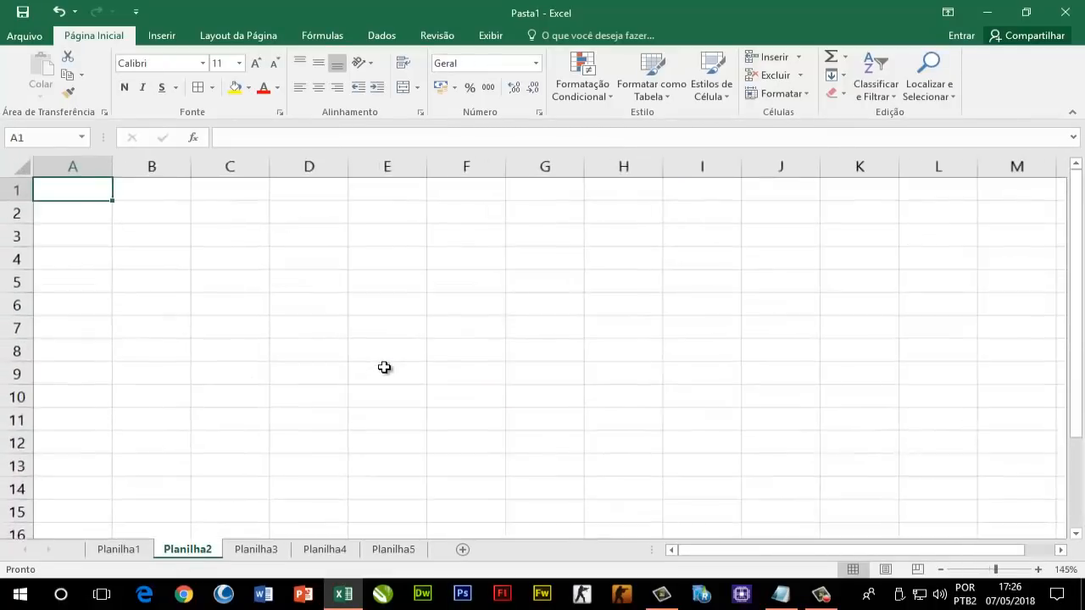
scroll(420, 372, "up", 3)
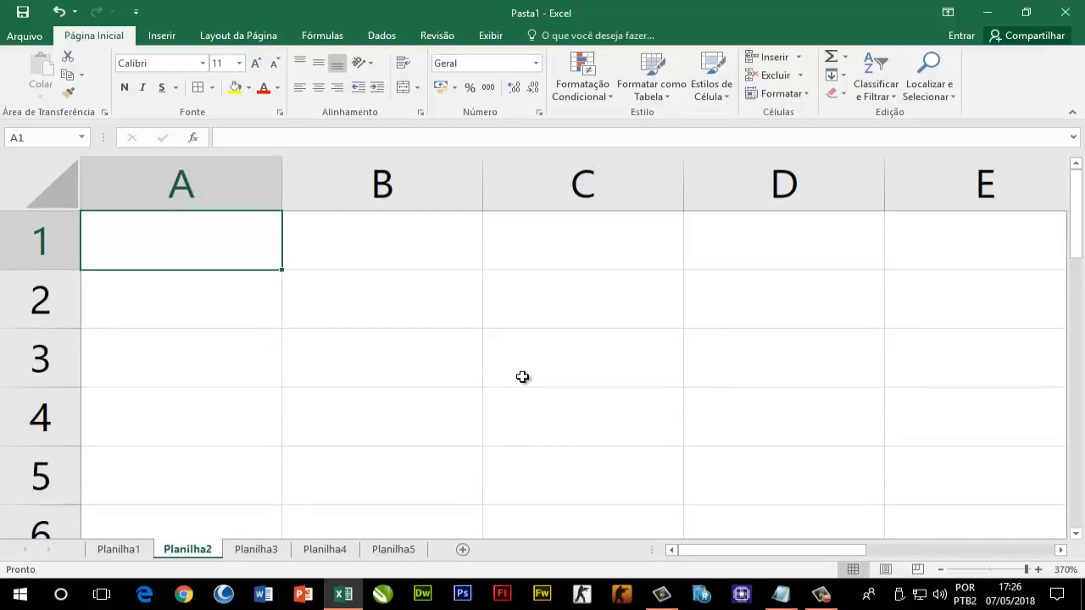
type("=")
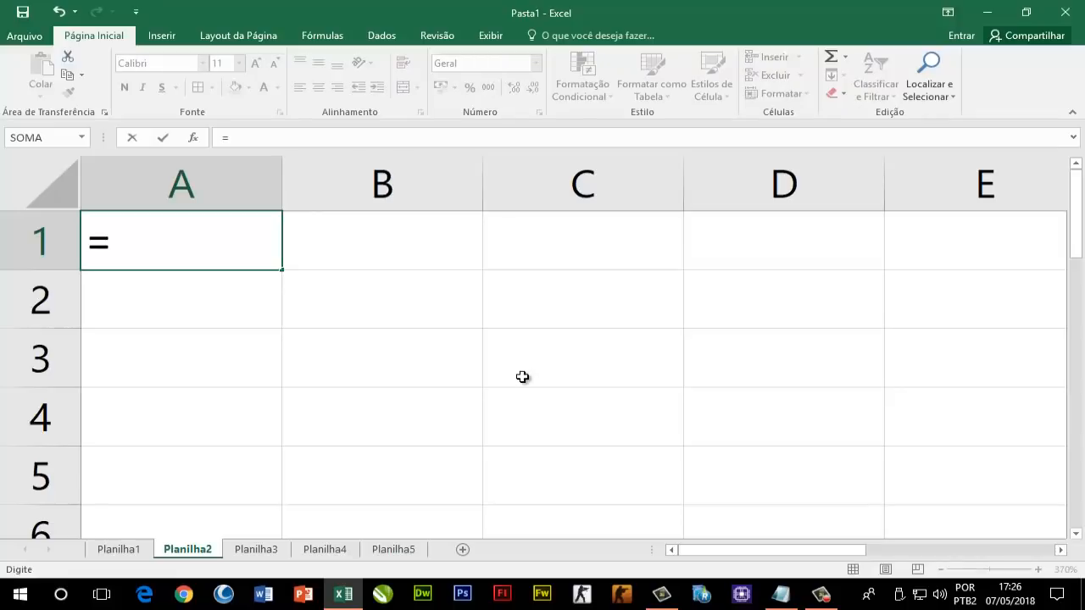
type("5+2*7")
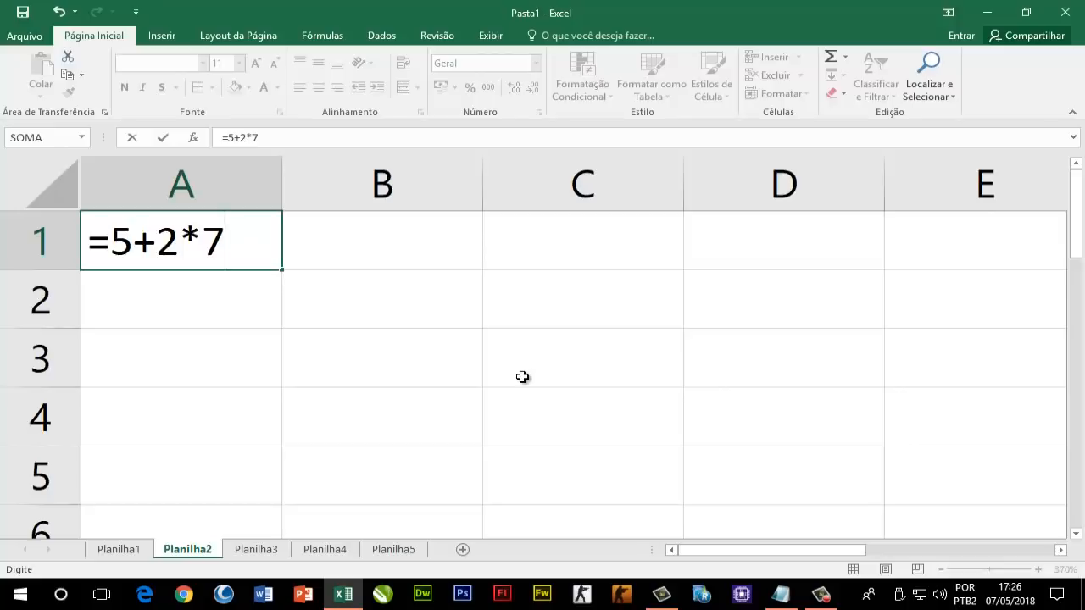
key("Return")
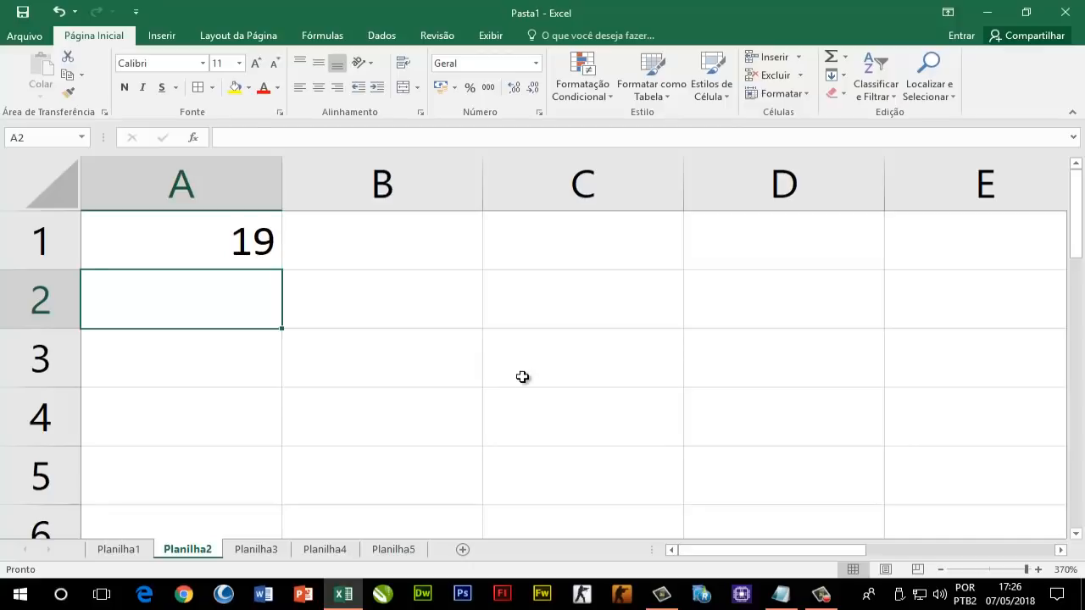
Edit the formula in A1 to put parentheses around the addition, making it =(5+2)*7
key("Up")
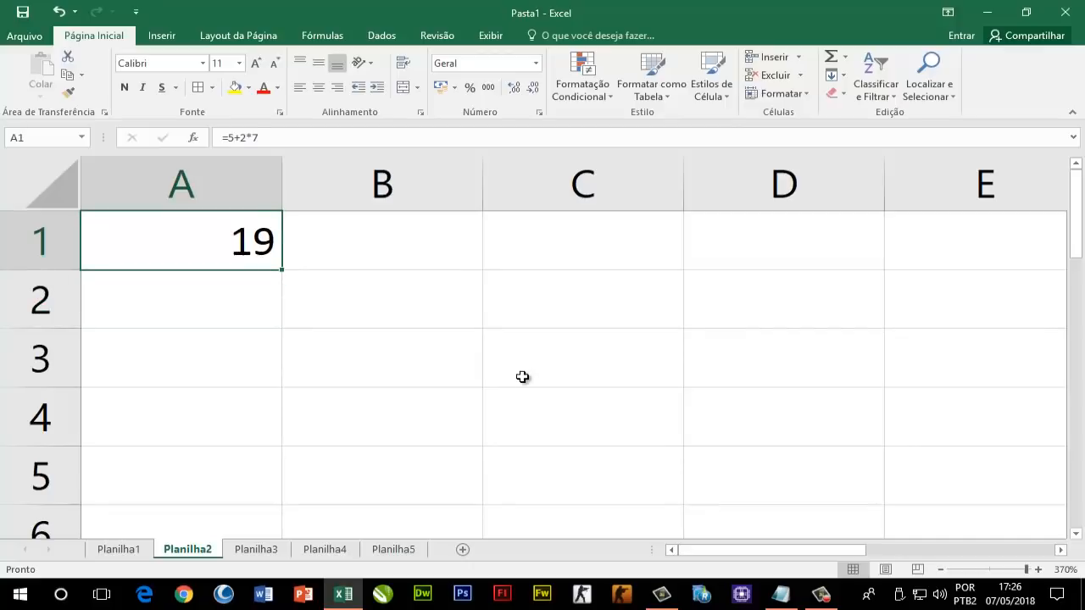
key("F2")
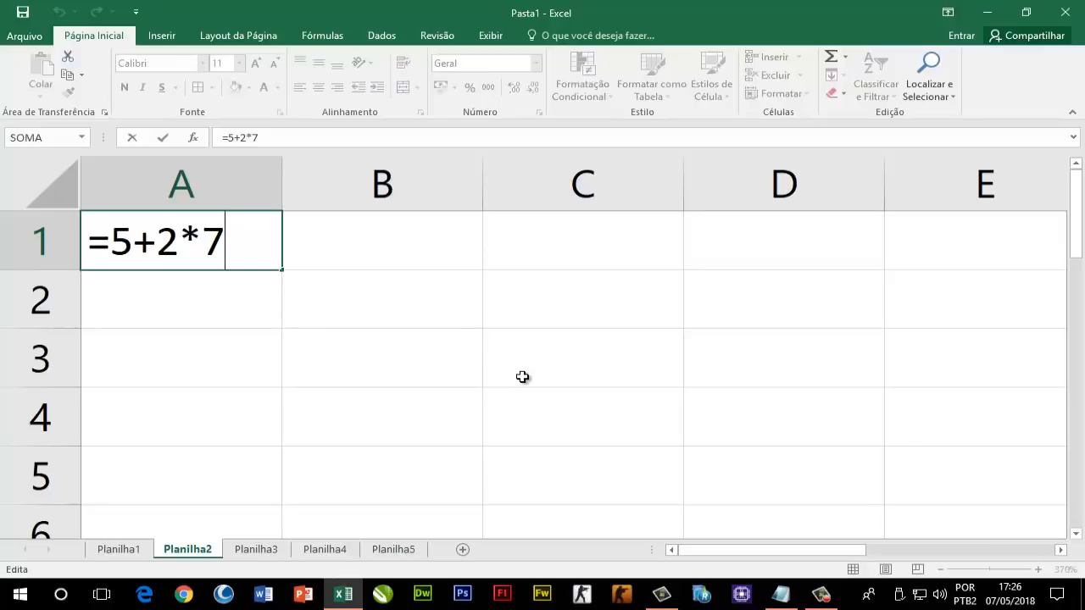
key("Left")
key("Left")
key("Left")
key("Left")
key("Left")
key("Right")
key("Right")
key("Right")
key("Left")
key("Left")
key("Left")
key("Left")
key("Right")
key("Right")
key("Right")
key("Right")
key("Left")
key("Left")
key("Left")
type("(")
key("Right")
key("Right")
key("Right")
type(")")
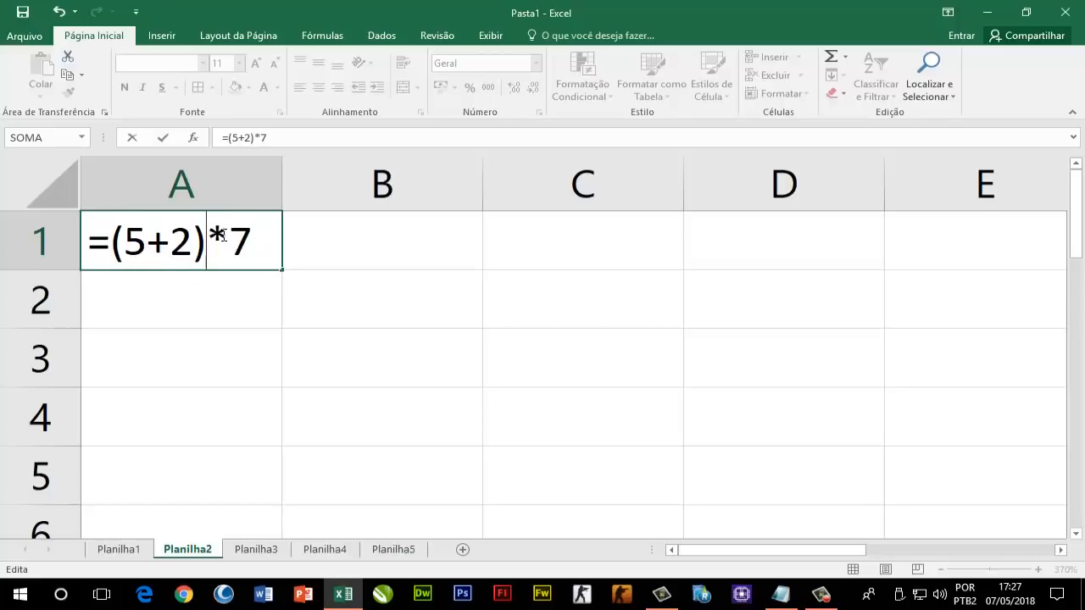
key("Return")
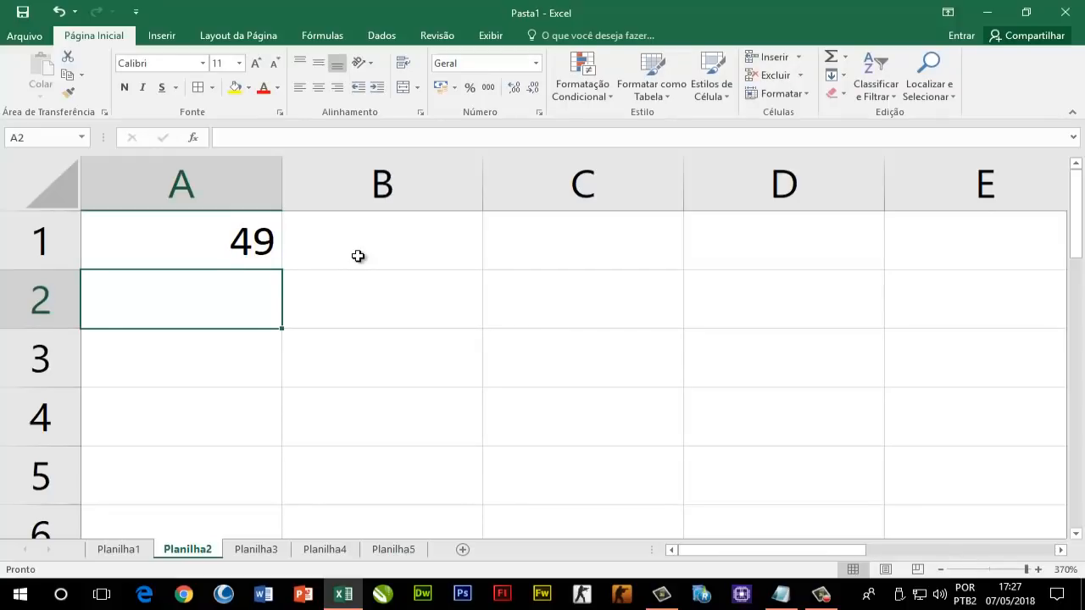
Enter the mixed-operator formula =2+3*4+5^4-5/4 in cell A2
type("=")
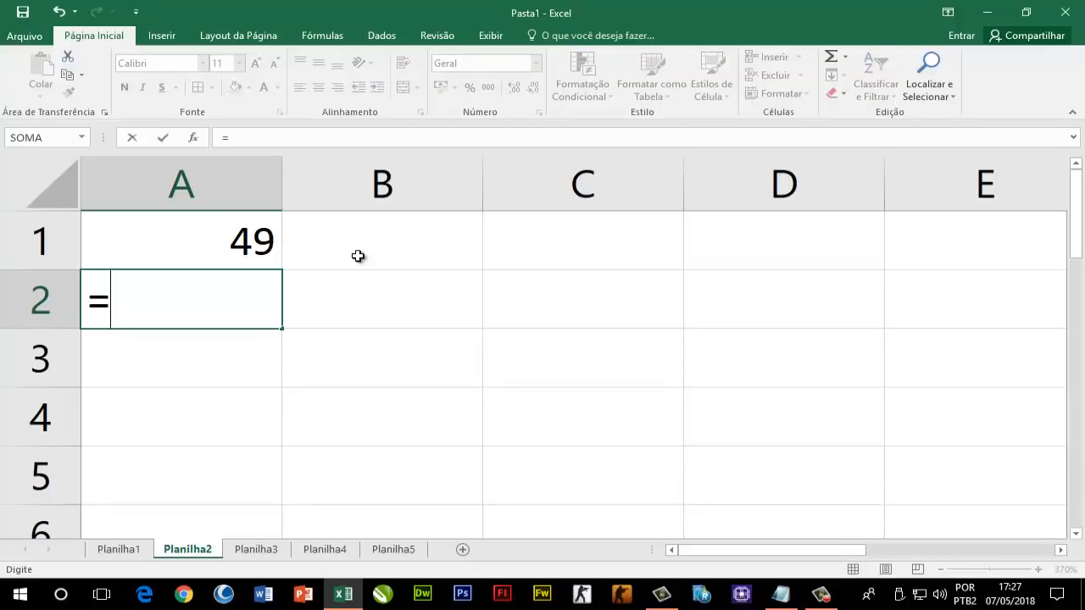
type("2+3")
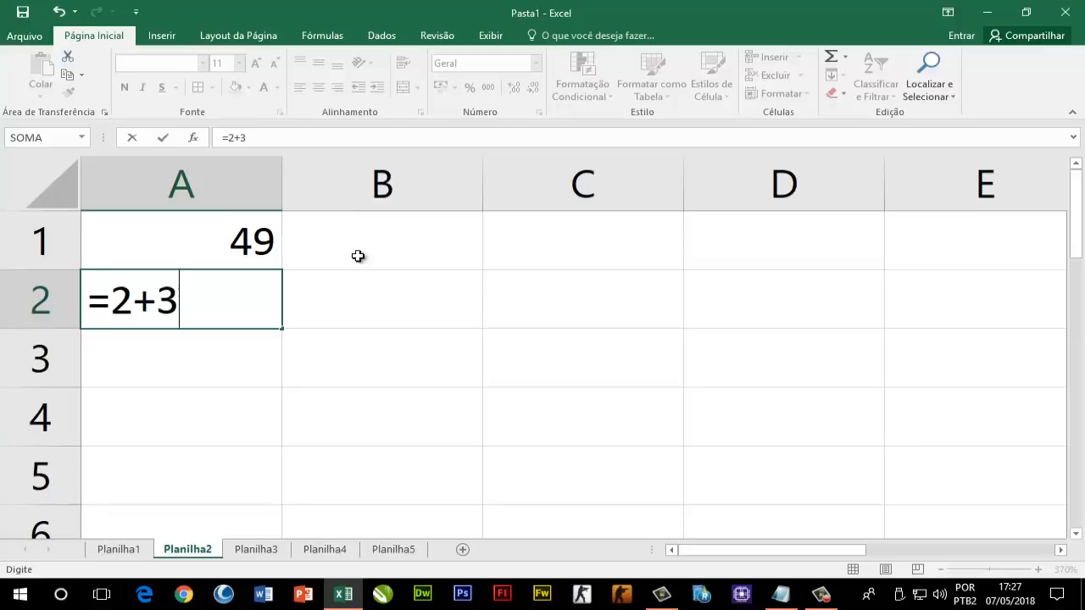
type("*4")
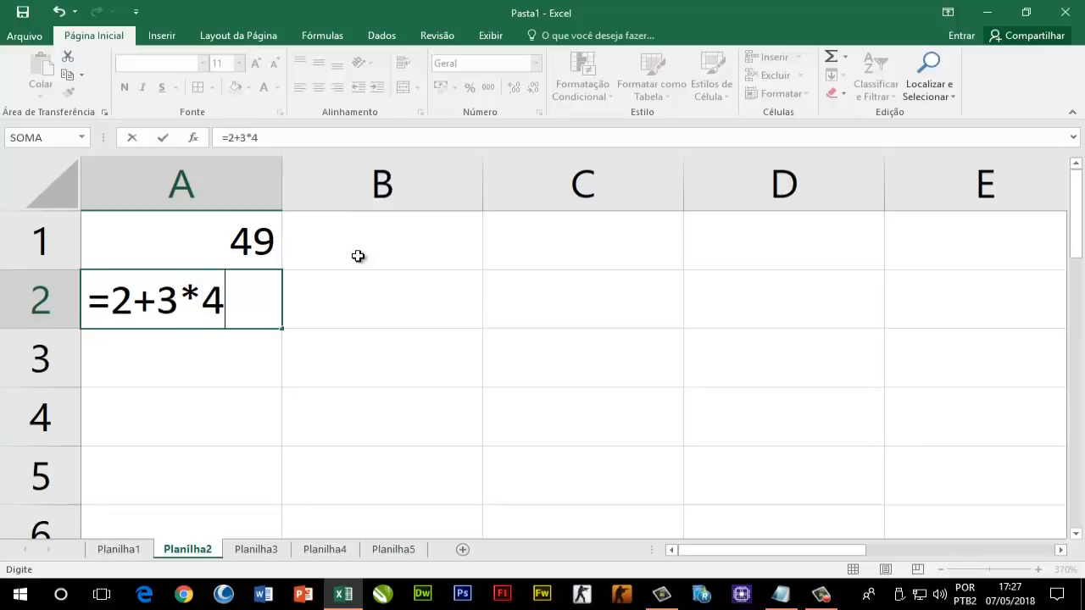
type("+5")
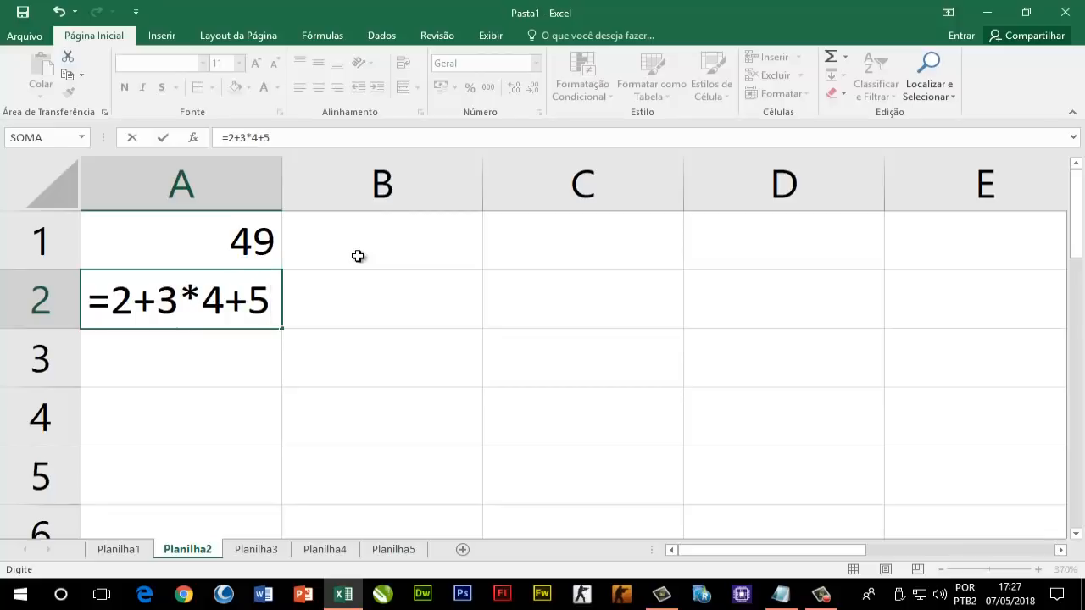
type("^4")
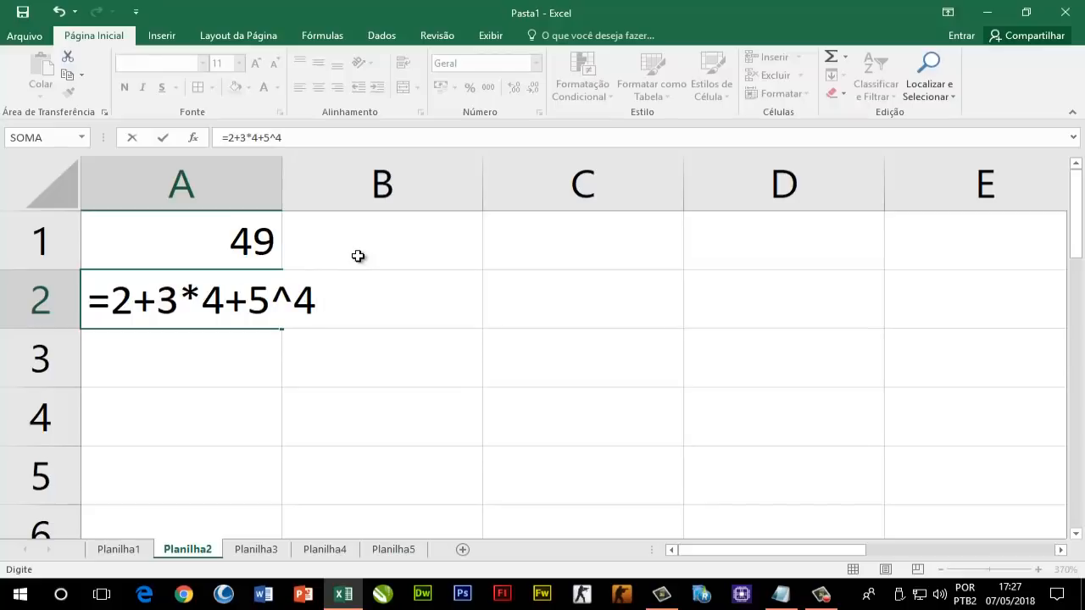
type("-5/")
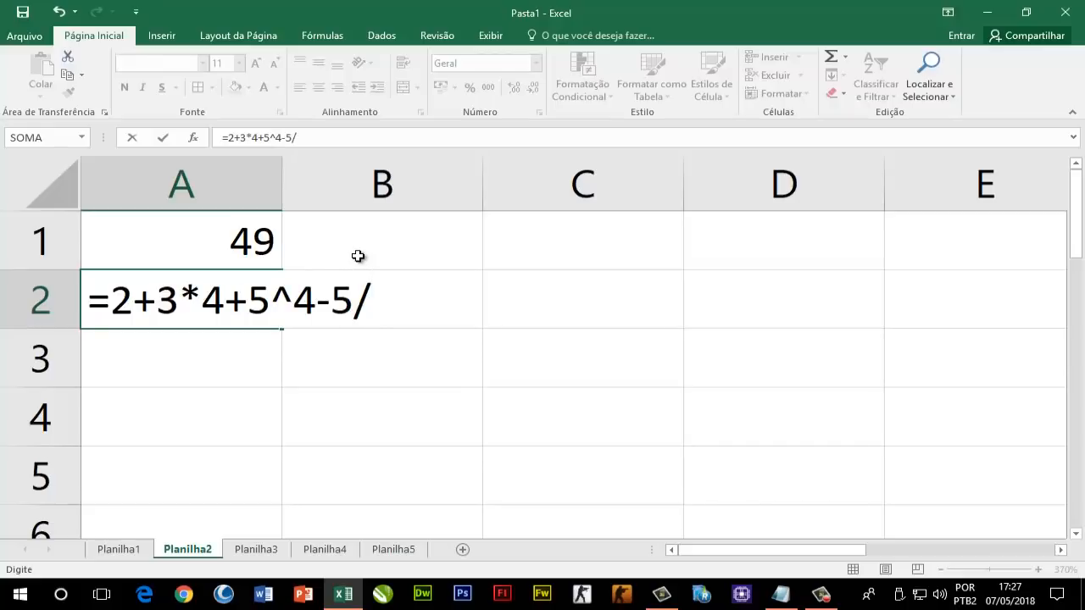
type("4")
key("Return")
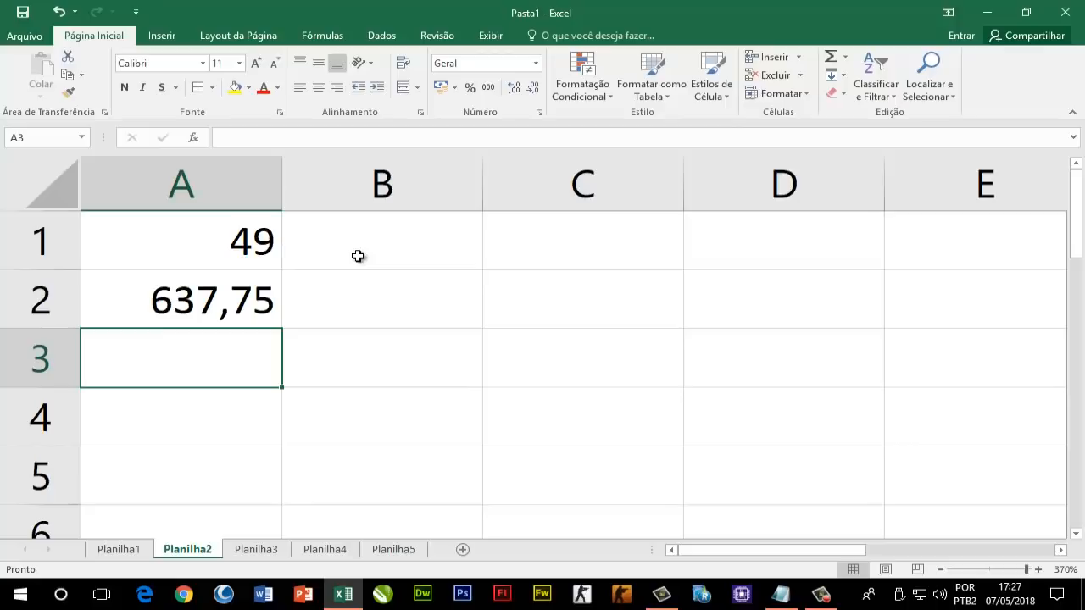
Vary the decimal places displayed for the result in A2, ending at five decimal places
left_click(195, 287)
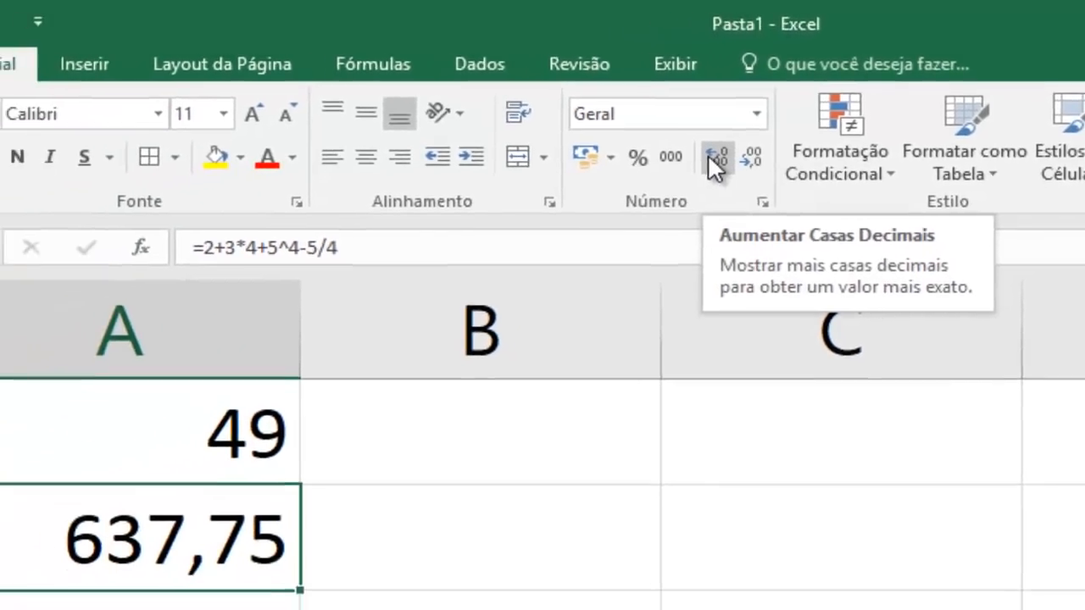
left_click(741, 156)
left_click(742, 156)
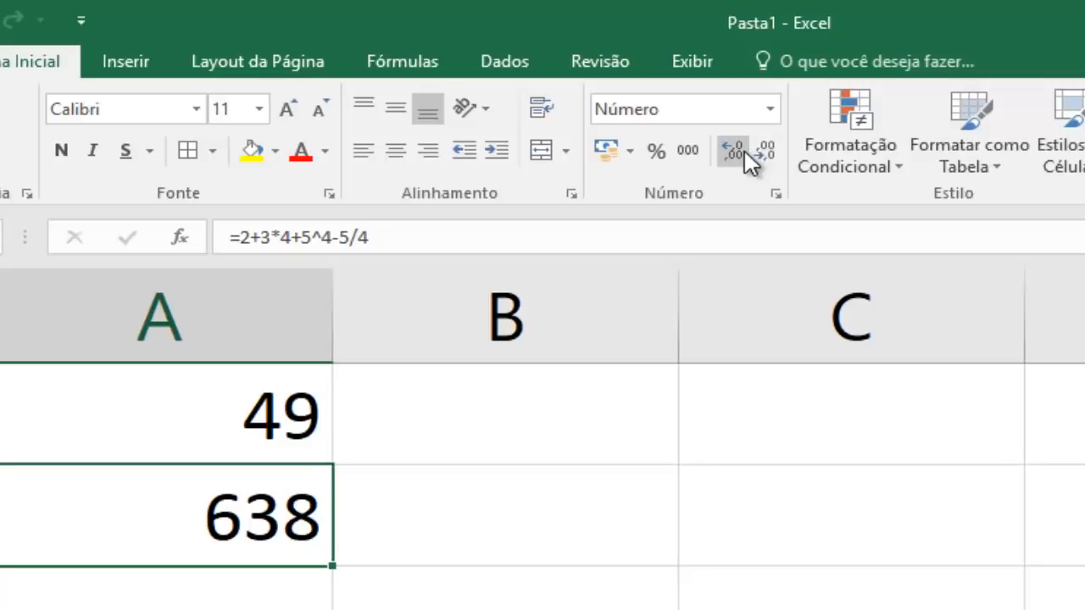
left_click(743, 150)
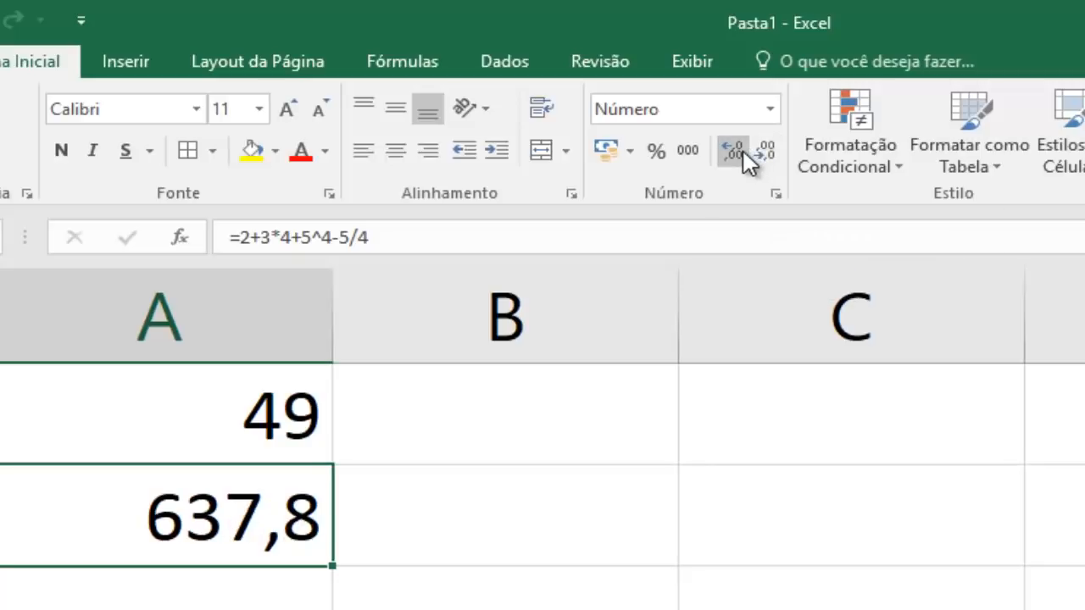
left_click(743, 151)
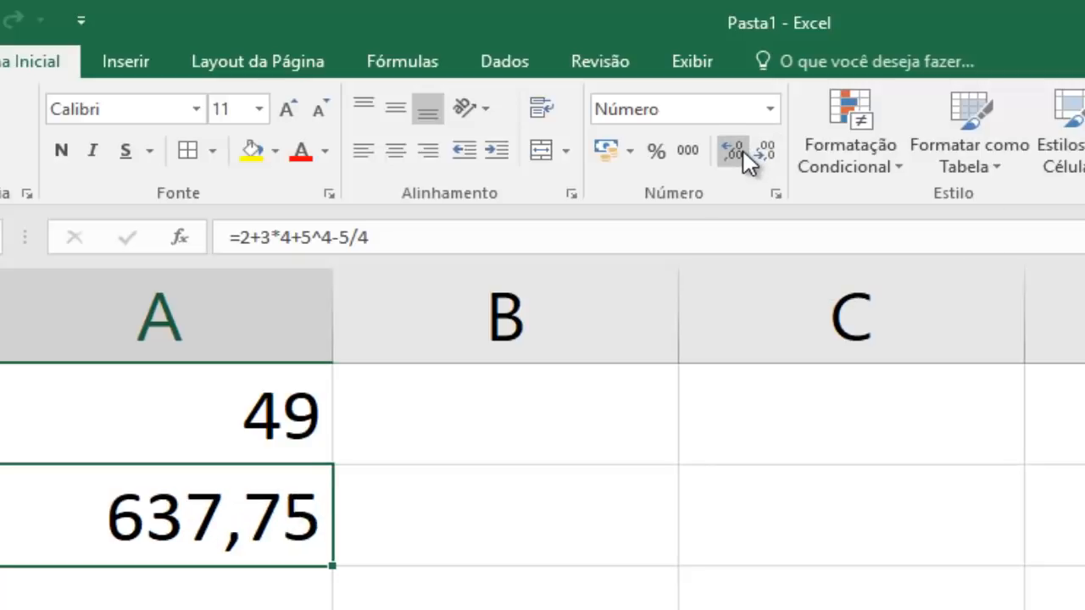
left_click(743, 151)
left_click(743, 150)
left_click(744, 151)
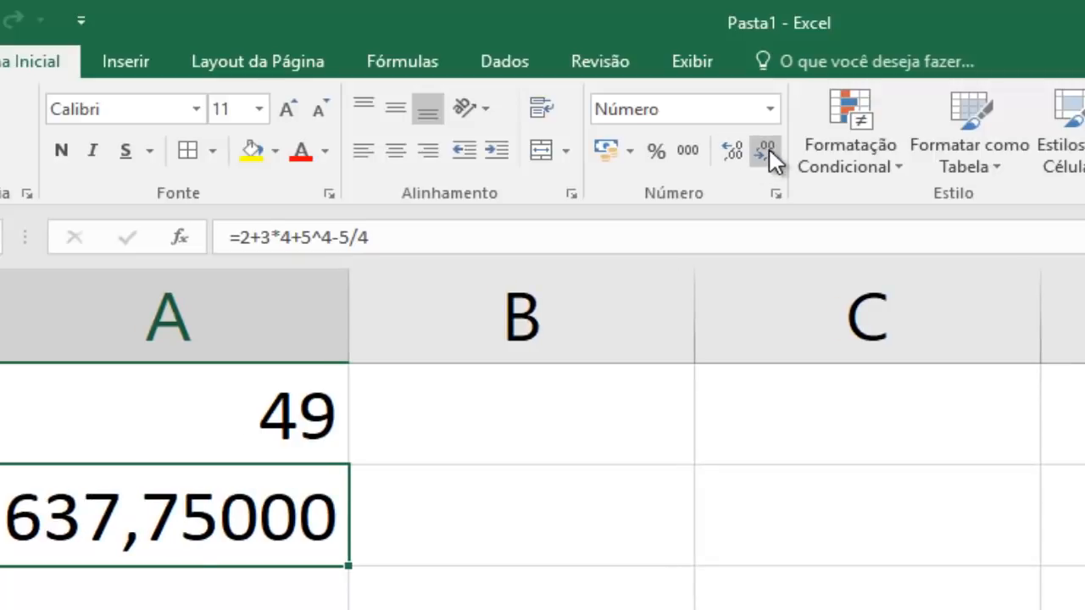
Reduce the displayed decimal places of the result in A2 to zero
left_click(770, 149)
left_click(769, 149)
left_click(770, 150)
left_click(769, 149)
left_click(770, 150)
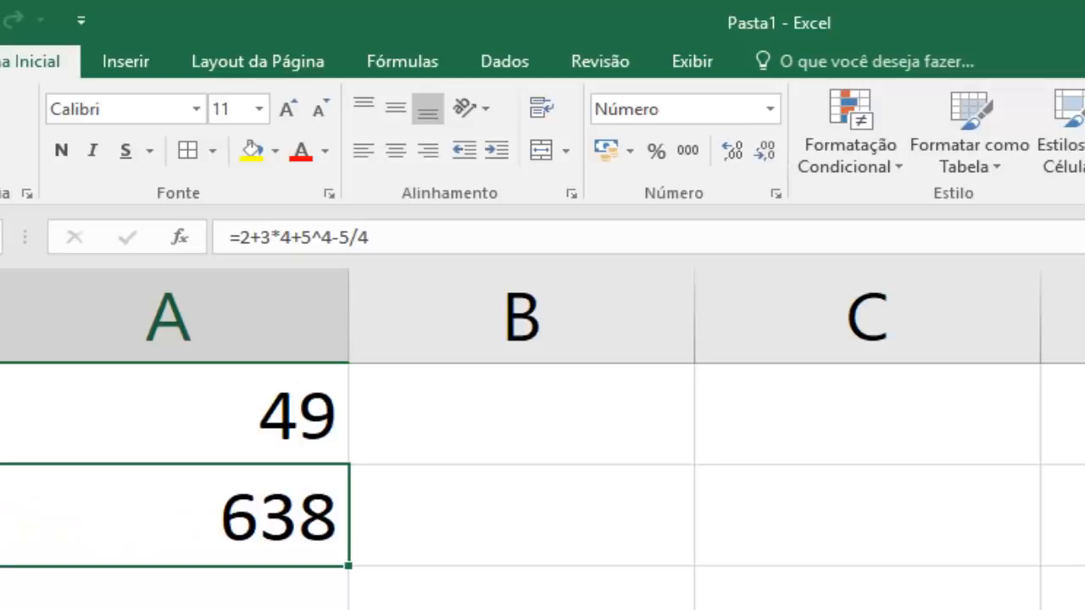
Review the whole operator priority list in the Notepad notes, and finish by showing the desktop
key("alt+Tab")
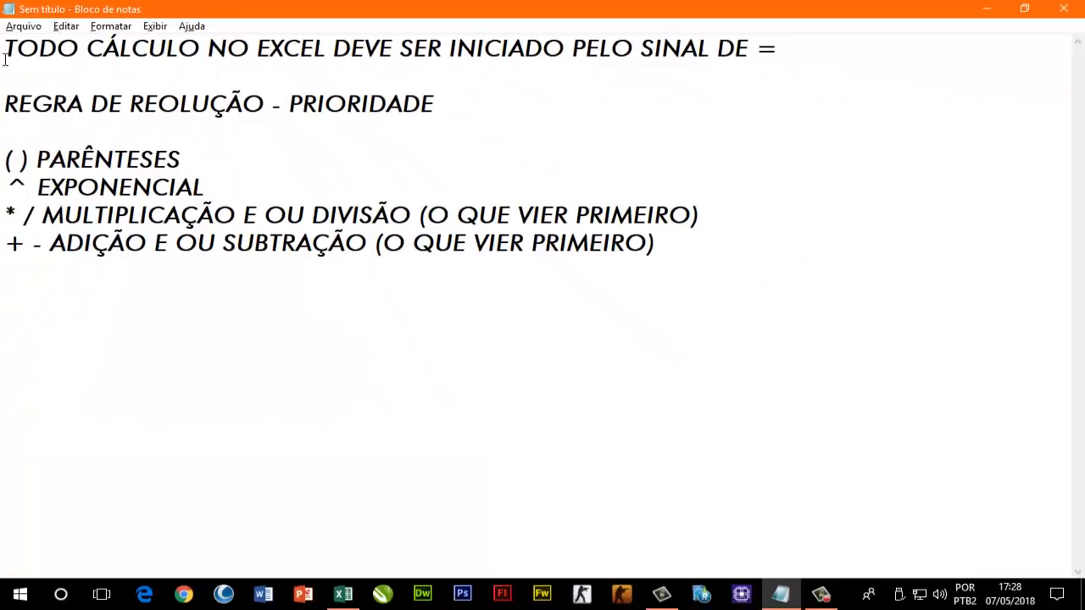
left_click_drag(3, 160, 665, 249)
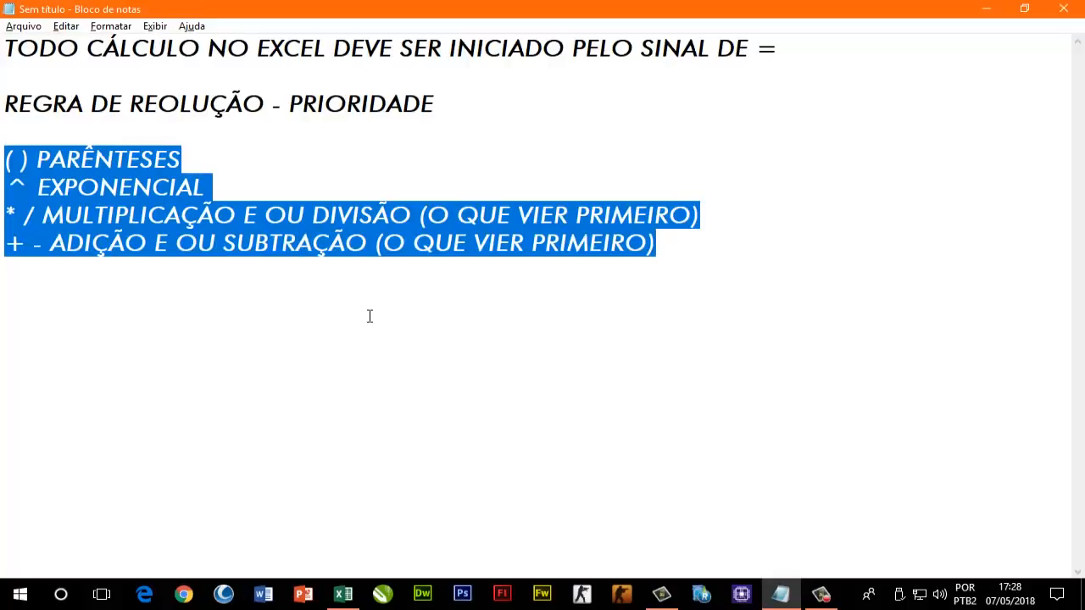
left_click(267, 187)
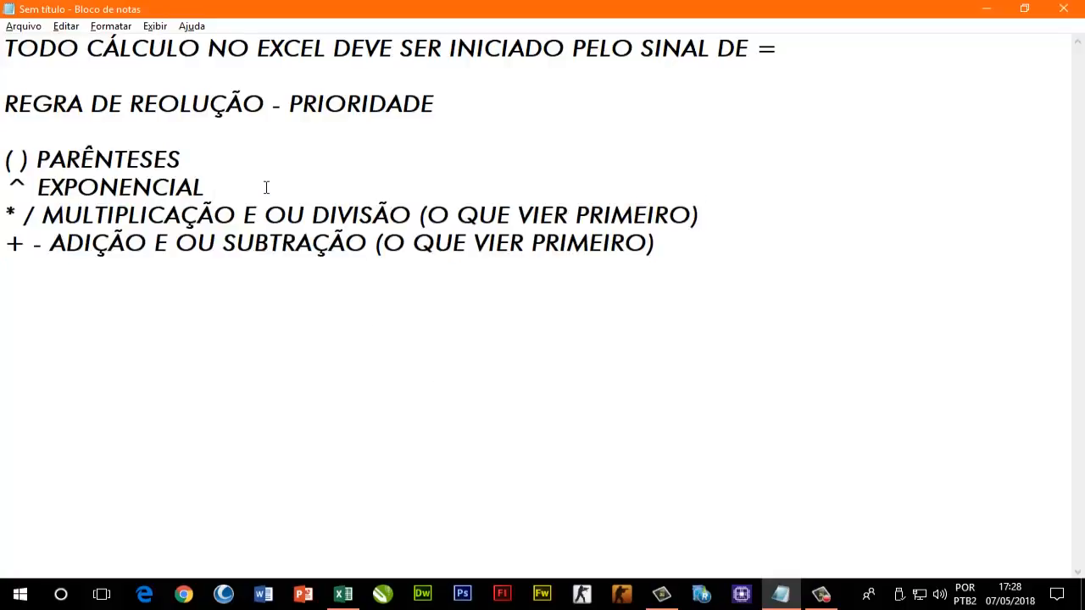
key("alt+Tab")
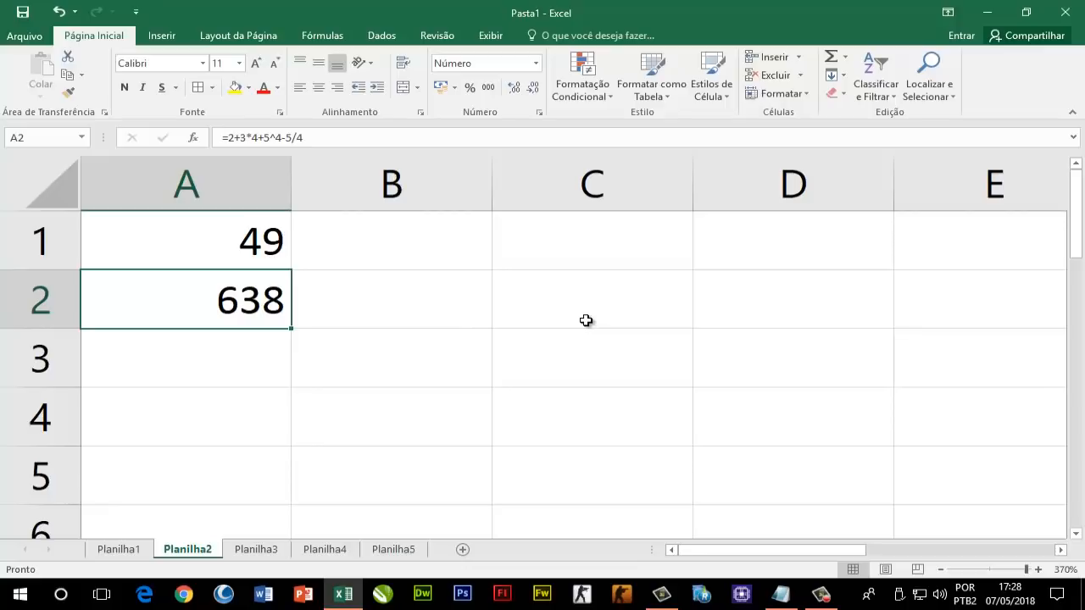
key("super+d")
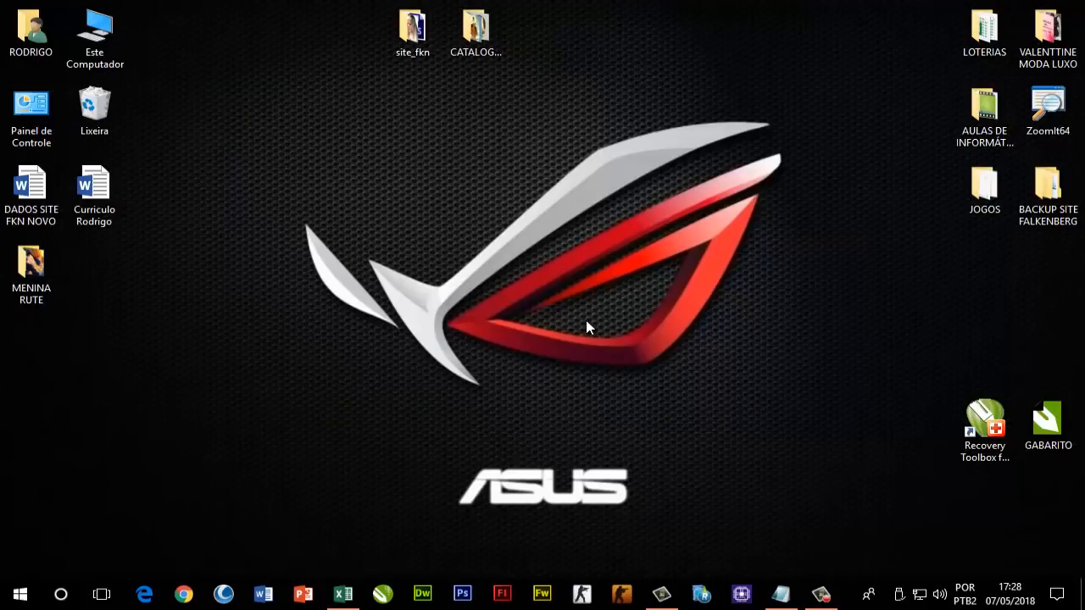